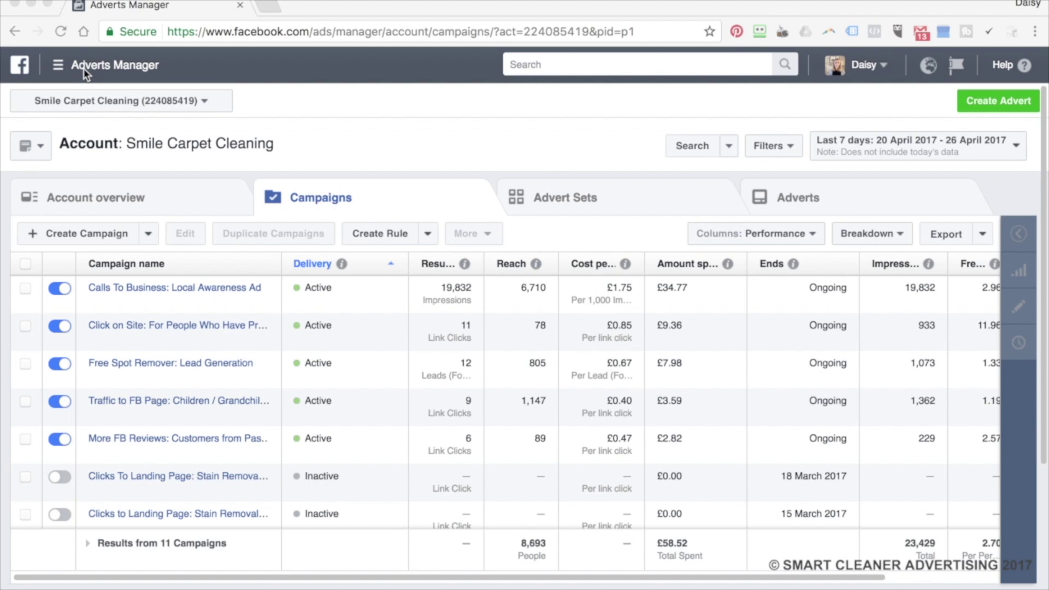
Open the Pixels page from the full list of Adverts Manager tools.
{"action": "left_click", "coordinate": [85, 70]}
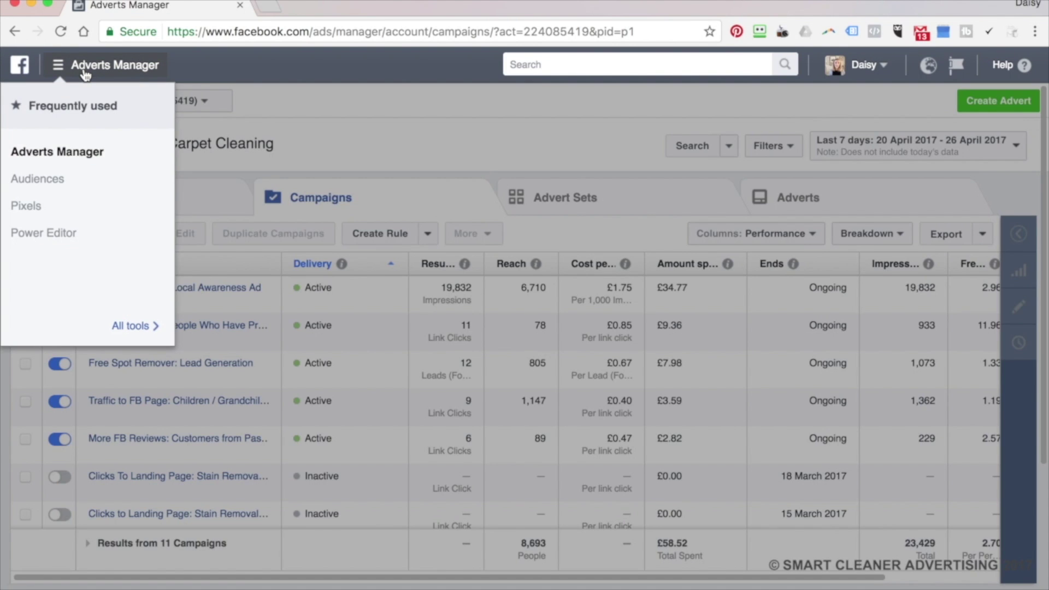
{"action": "left_click", "coordinate": [131, 326]}
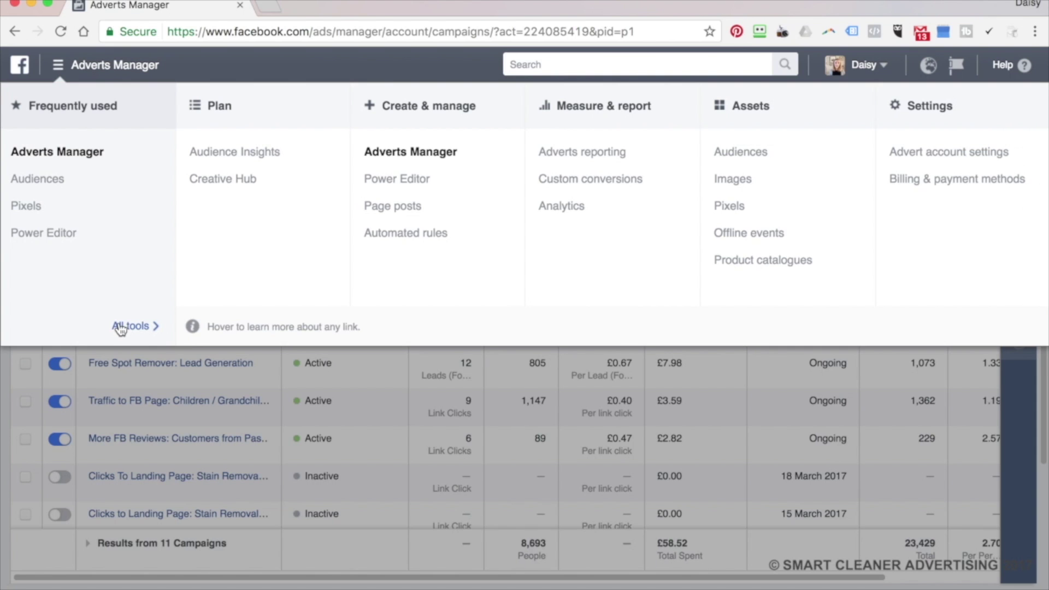
{"action": "mouse_move", "coordinate": [735, 207]}
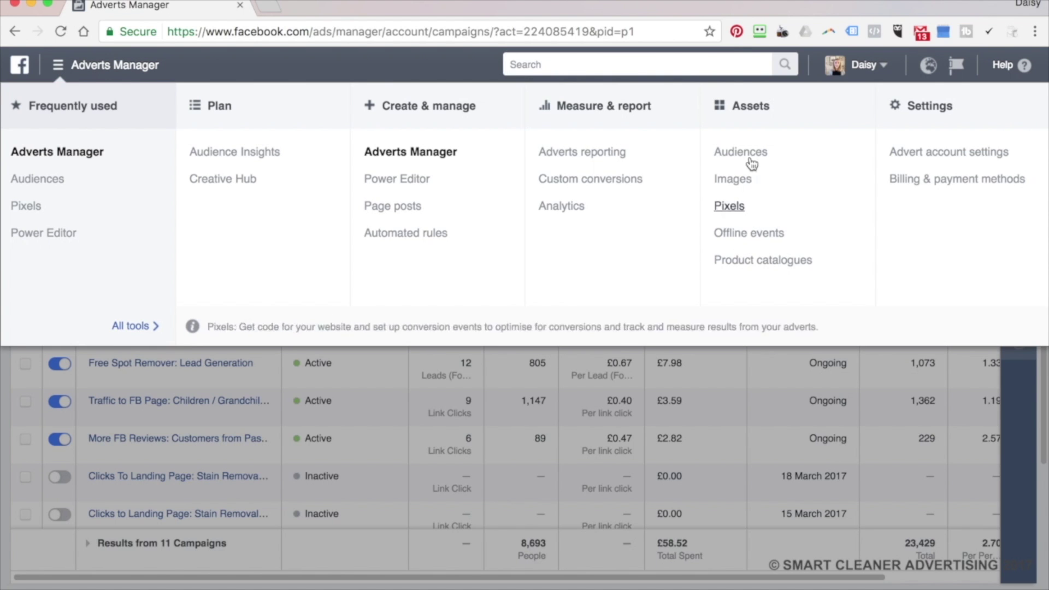
{"action": "left_click", "coordinate": [744, 210]}
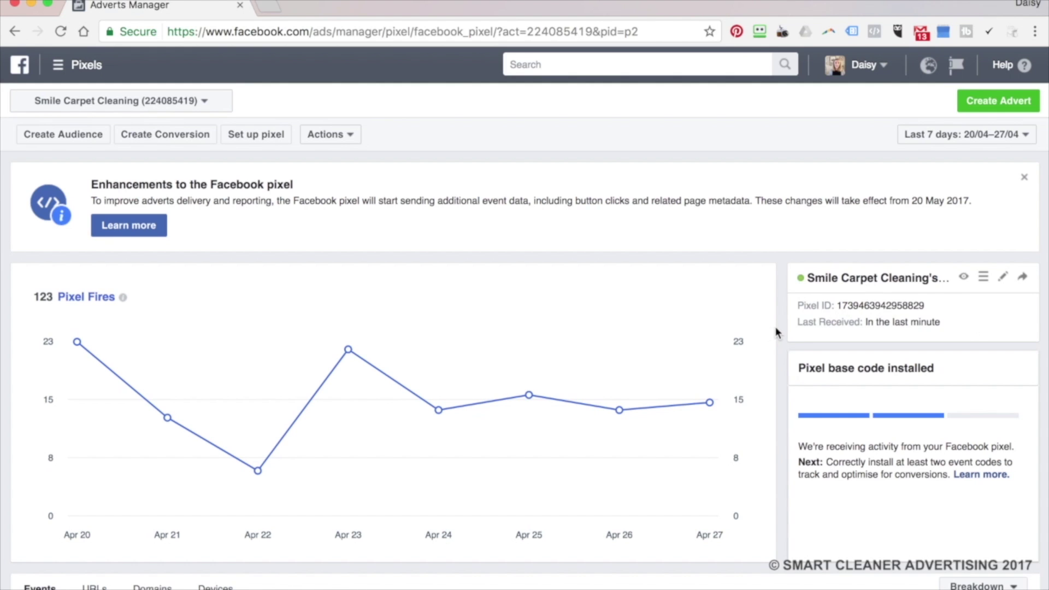
Open the Smile Carpet Cleaning pixel's installation instructions and examine the pixel base code section.
{"action": "left_click", "coordinate": [965, 278]}
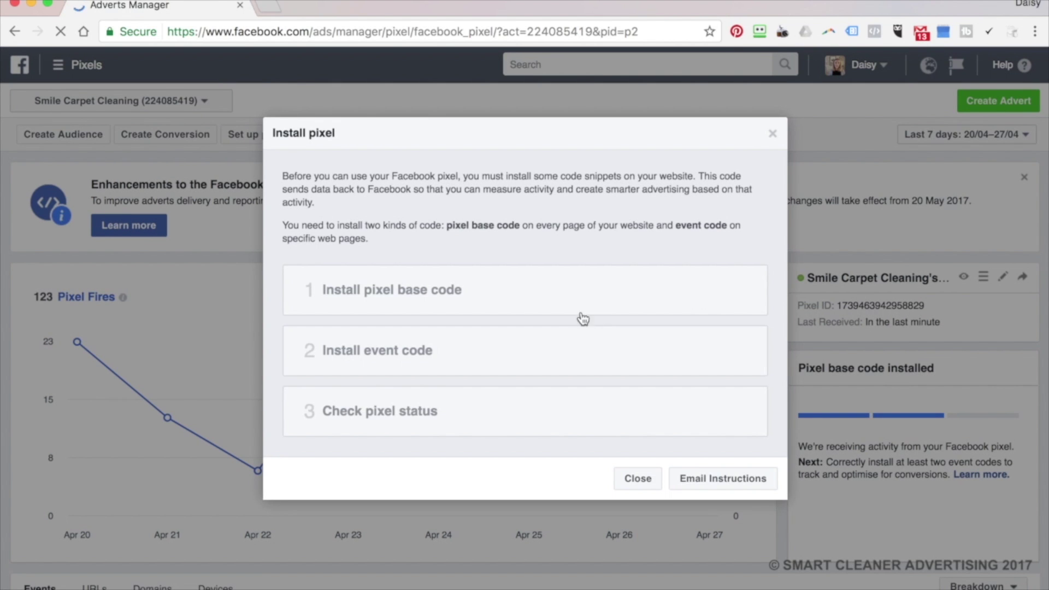
{"action": "scroll", "coordinate": [546, 437], "scroll_direction": "down", "scroll_amount": 2}
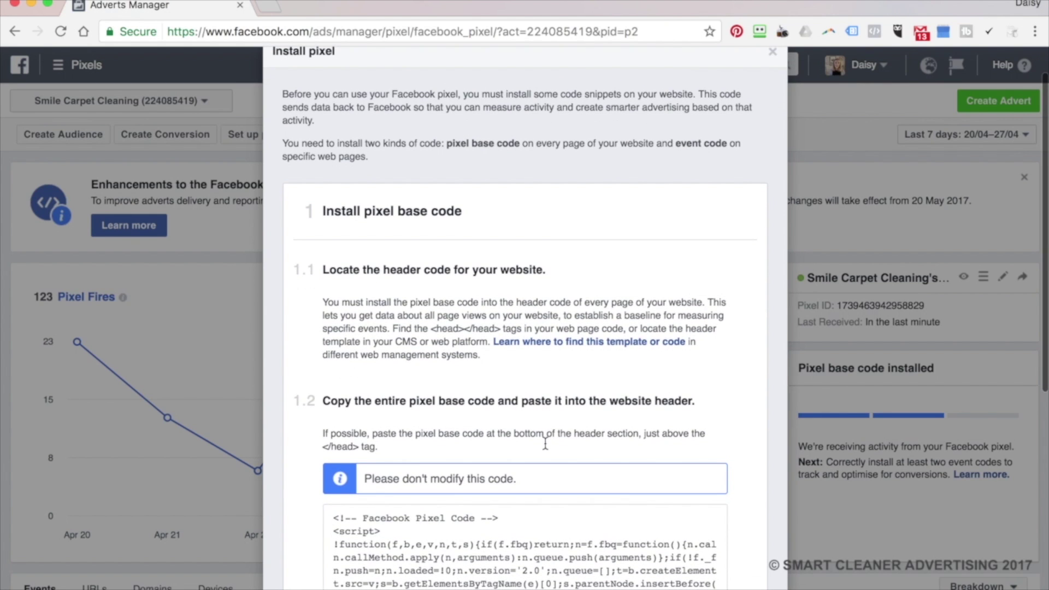
{"action": "scroll", "coordinate": [545, 442], "scroll_direction": "down", "scroll_amount": 10}
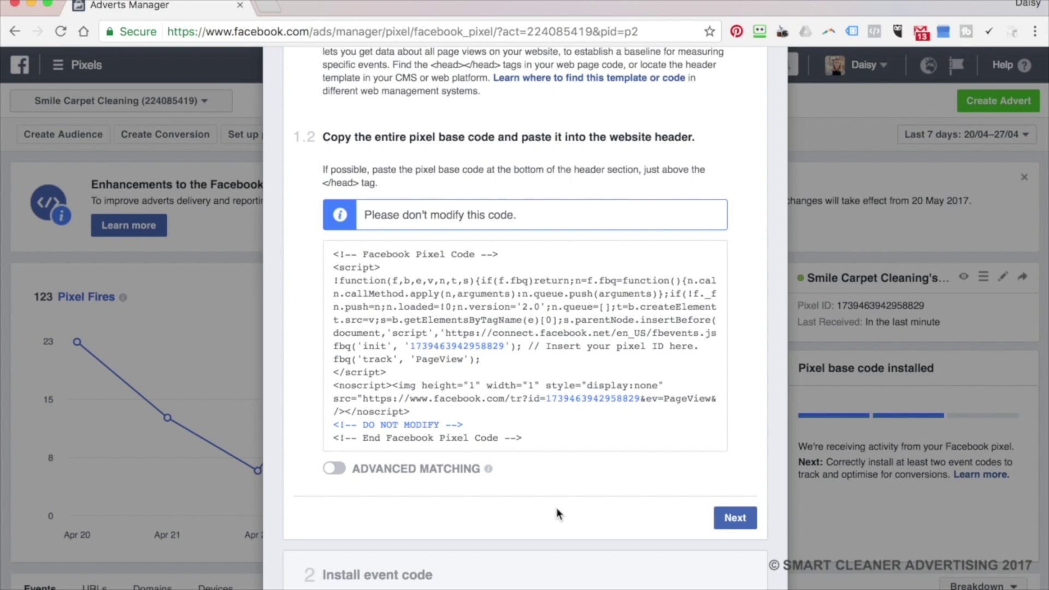
{"action": "scroll", "coordinate": [557, 510], "scroll_direction": "down", "scroll_amount": 5}
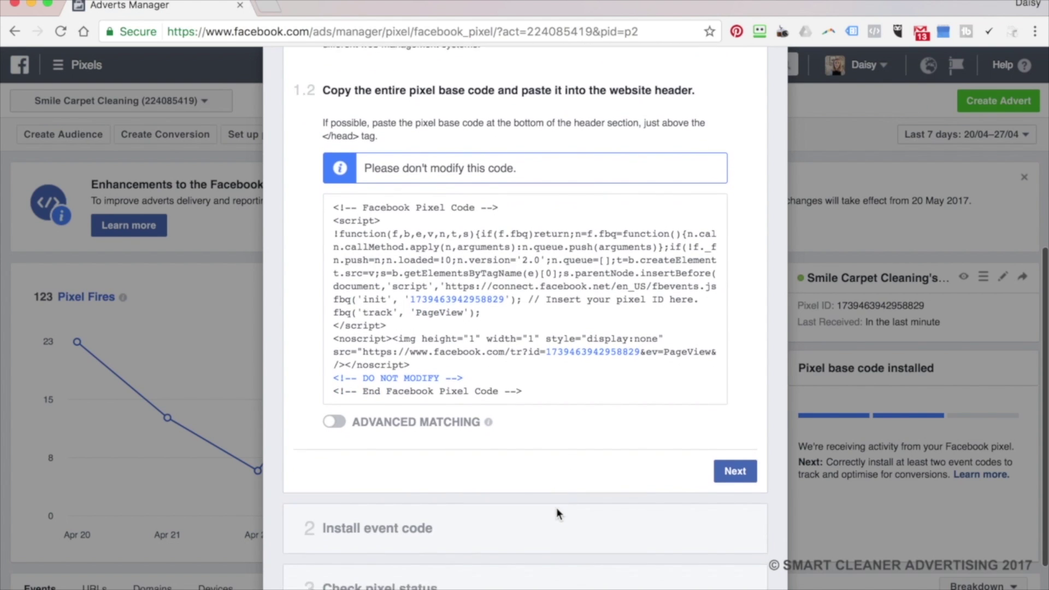
Go through the event code instructions and continue to the pixel status check in the installation guide.
{"action": "left_click", "coordinate": [745, 389]}
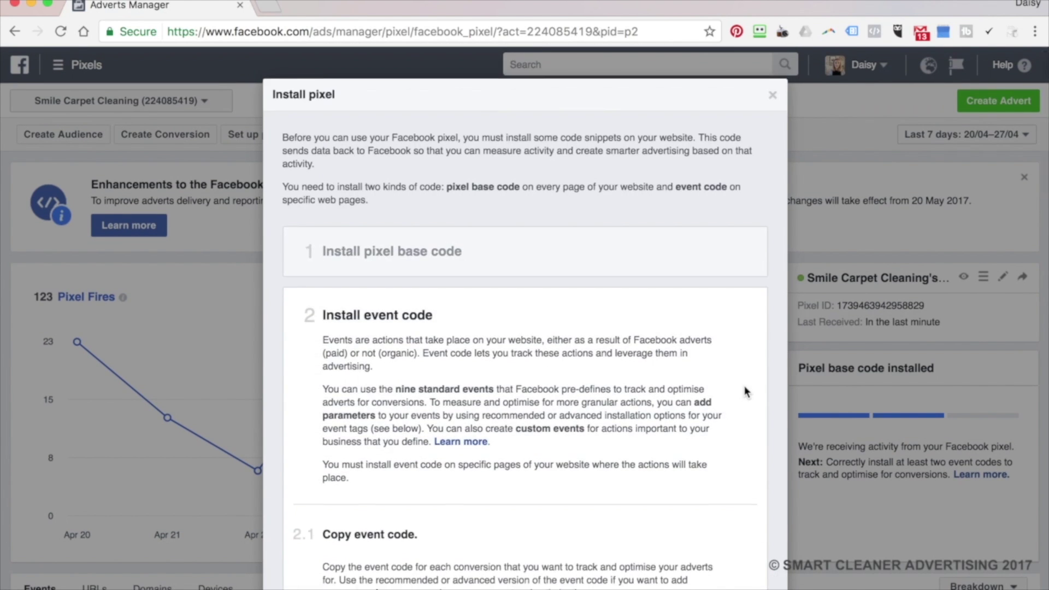
{"action": "scroll", "coordinate": [746, 392], "scroll_direction": "down", "scroll_amount": 10}
{"action": "scroll", "coordinate": [746, 392], "scroll_direction": "down", "scroll_amount": 15}
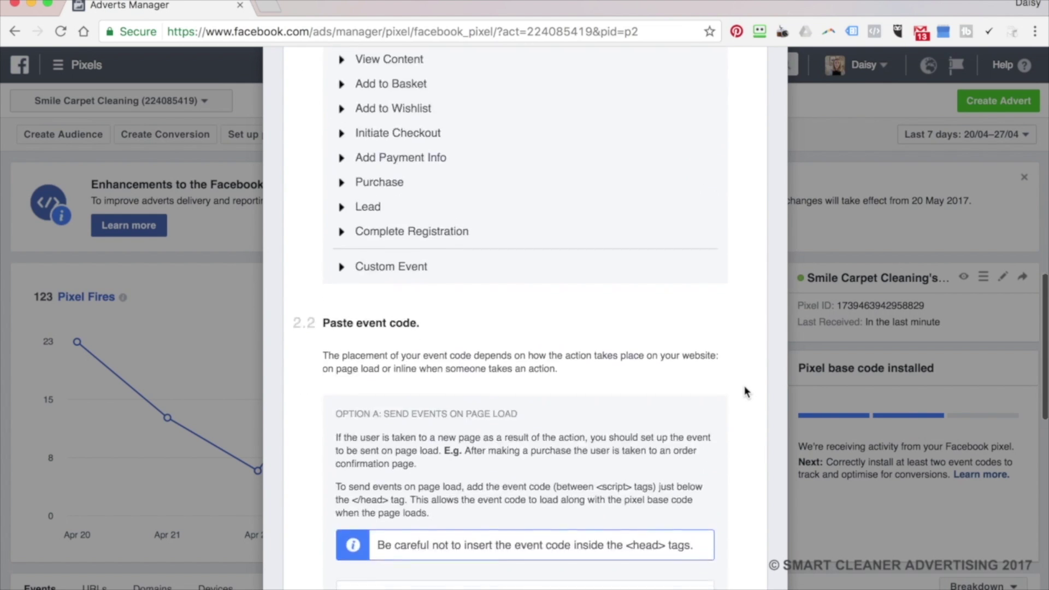
{"action": "scroll", "coordinate": [746, 392], "scroll_direction": "down", "scroll_amount": 6}
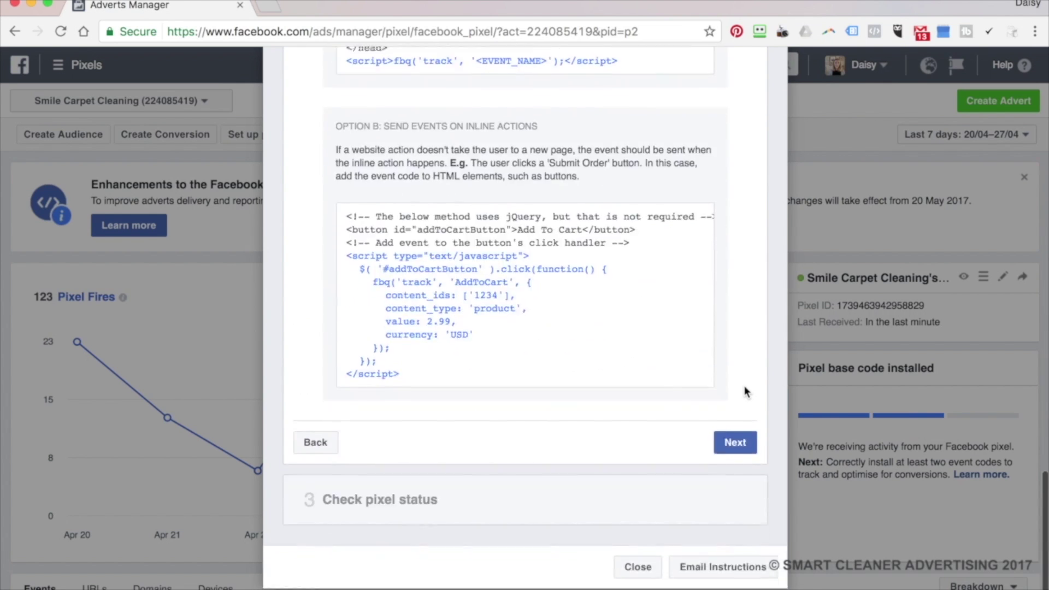
{"action": "left_click", "coordinate": [735, 442]}
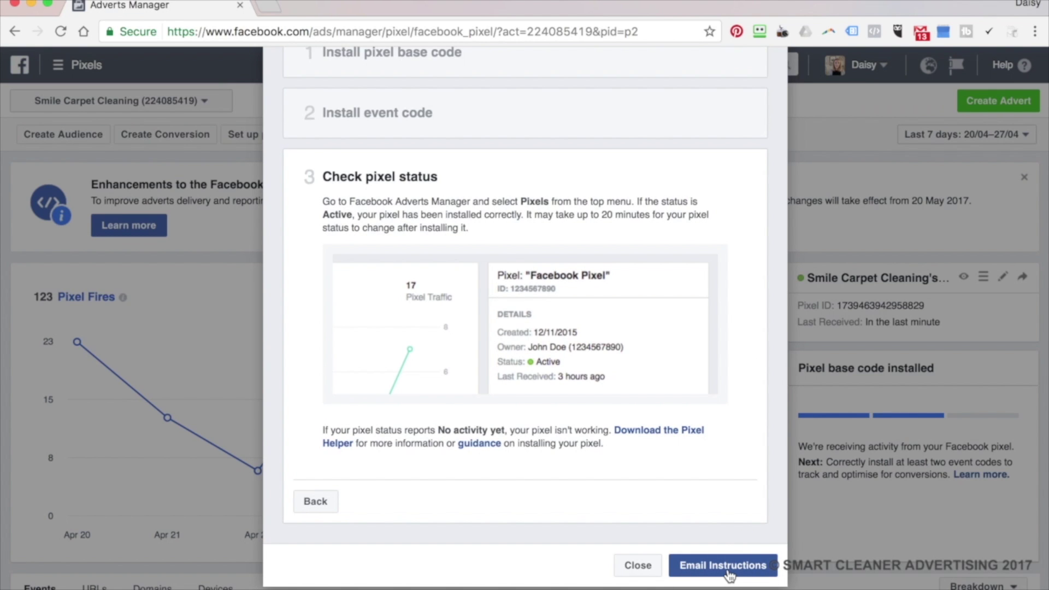
Email the pixel code with its installation instructions to the recipient's address and close the dialog.
{"action": "left_click", "coordinate": [729, 574]}
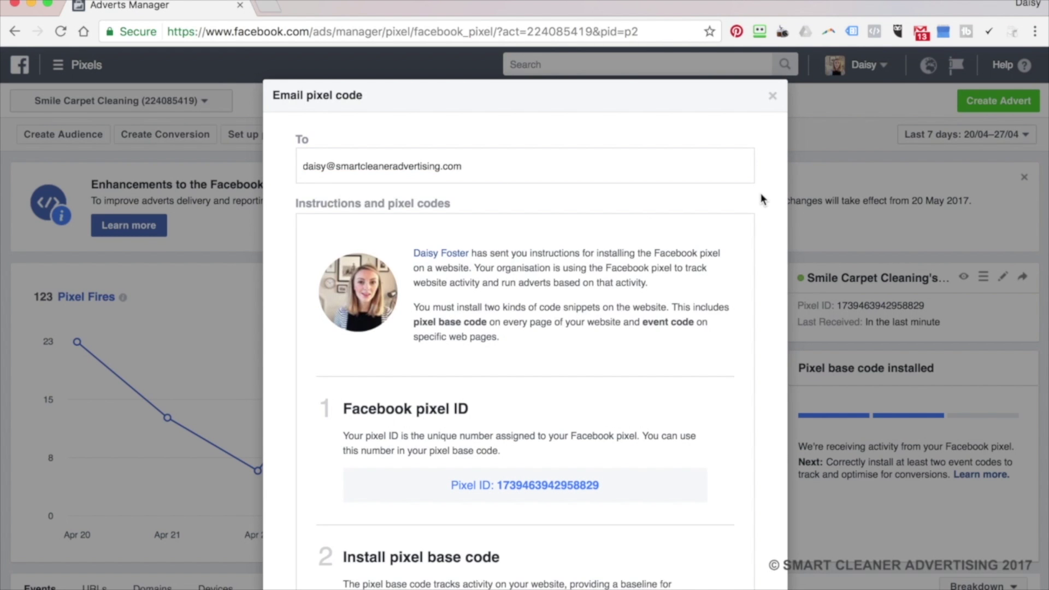
{"action": "left_click", "coordinate": [762, 198]}
{"action": "scroll", "coordinate": [762, 198], "scroll_direction": "down", "scroll_amount": 7}
{"action": "scroll", "coordinate": [762, 198], "scroll_direction": "down", "scroll_amount": 10}
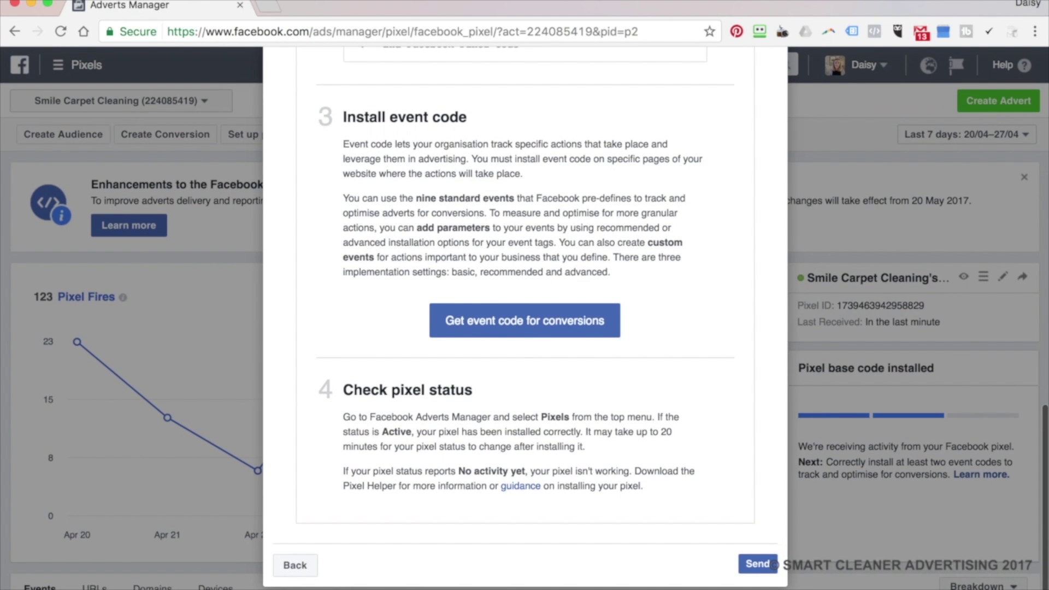
{"action": "left_click", "coordinate": [757, 563]}
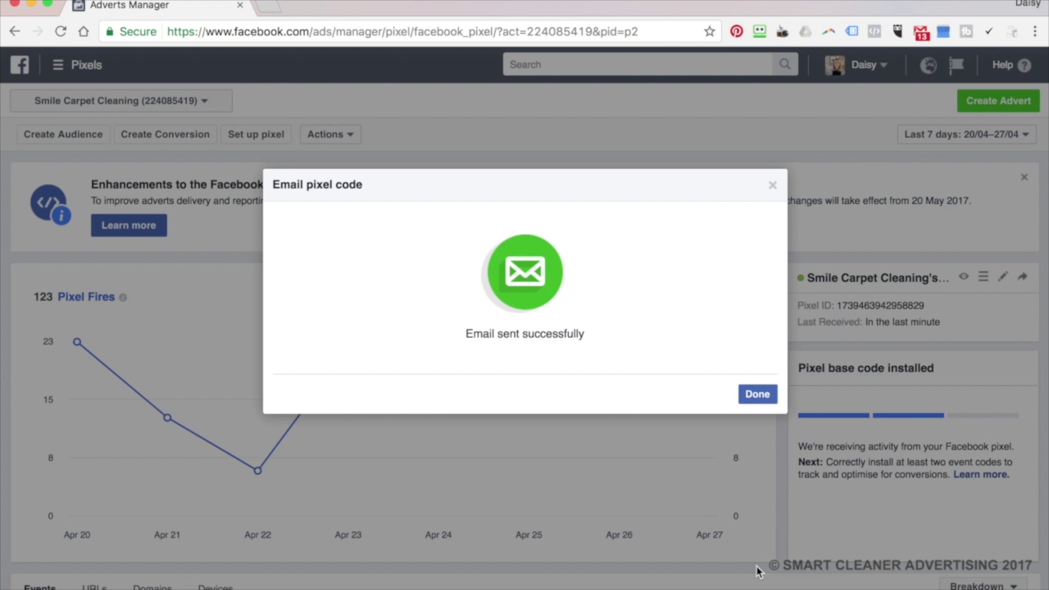
{"action": "left_click", "coordinate": [756, 566]}
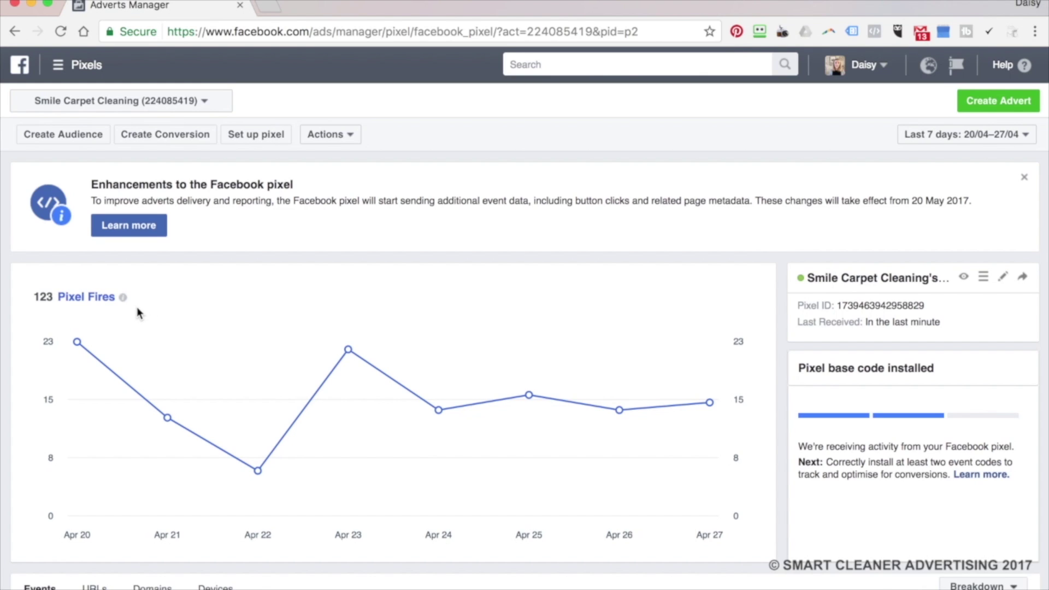
Look over the pixel's activity and open the Custom conversions page under the measurement tools.
{"action": "scroll", "coordinate": [241, 379], "scroll_direction": "down", "scroll_amount": 2}
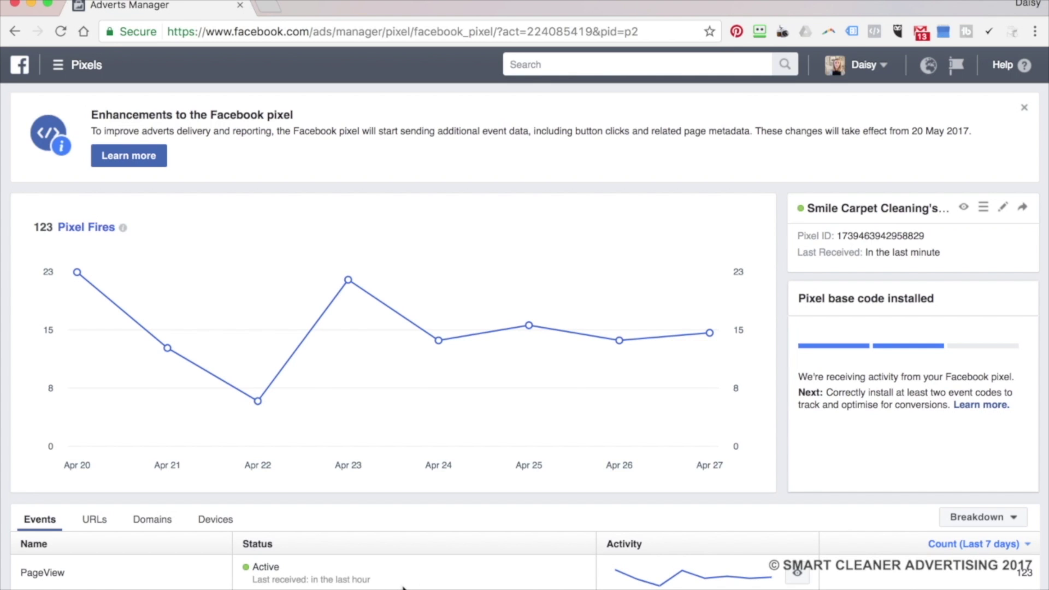
{"action": "scroll", "coordinate": [309, 221], "scroll_direction": "up", "scroll_amount": 2}
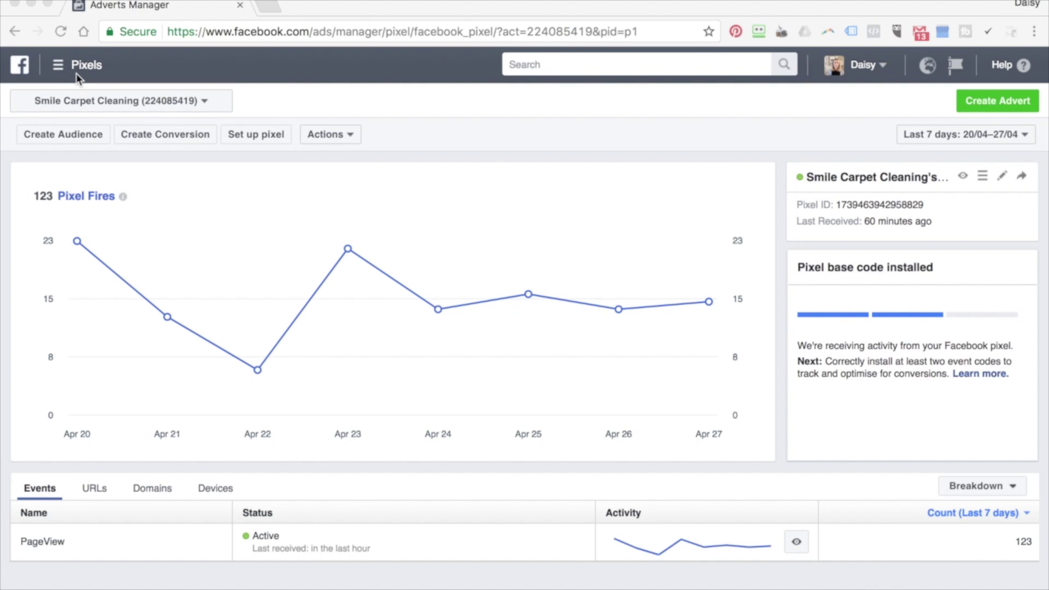
{"action": "left_click", "coordinate": [77, 73]}
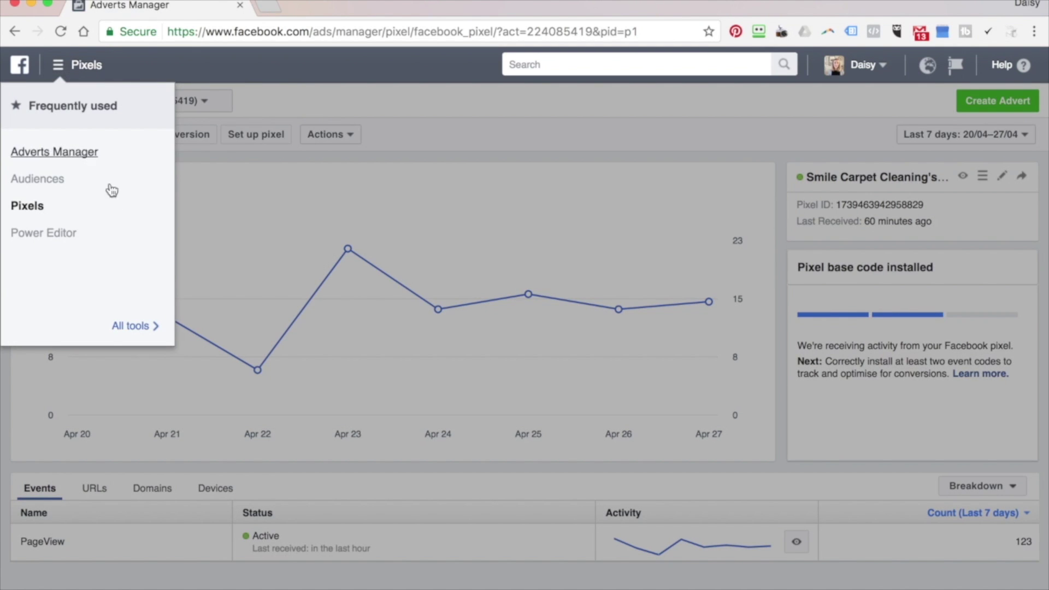
{"action": "left_click", "coordinate": [136, 327]}
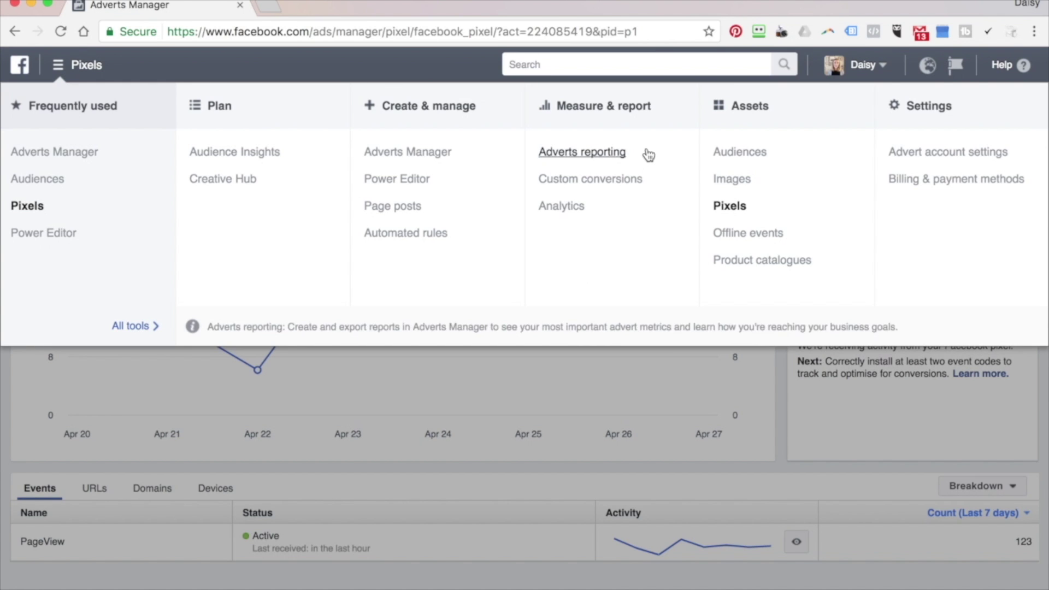
{"action": "left_click", "coordinate": [640, 189]}
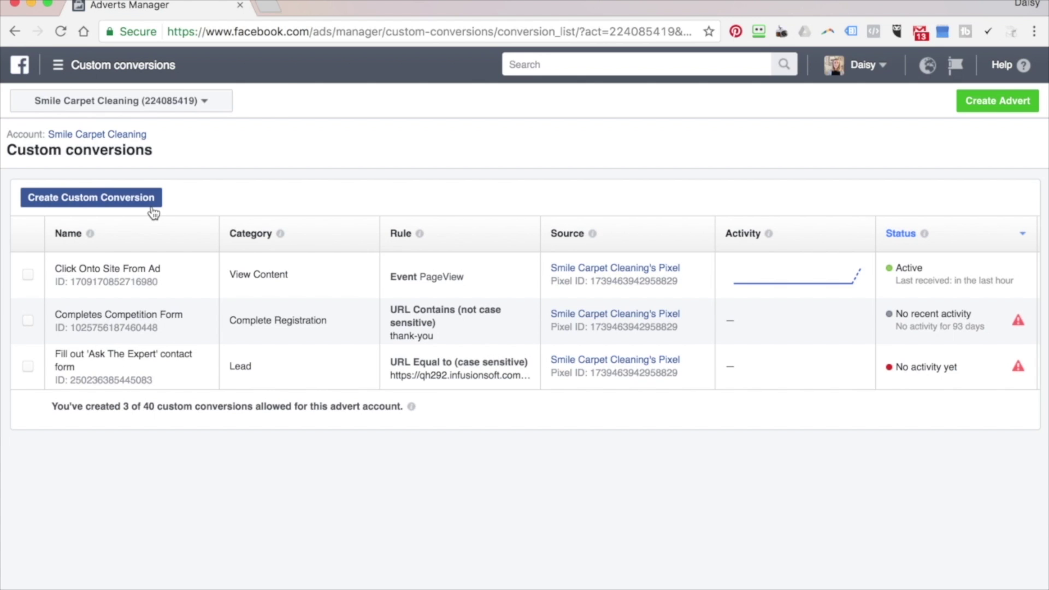
Start a new custom conversion and try "thankyou" as the keyword of a URL contains rule.
{"action": "left_click", "coordinate": [152, 208]}
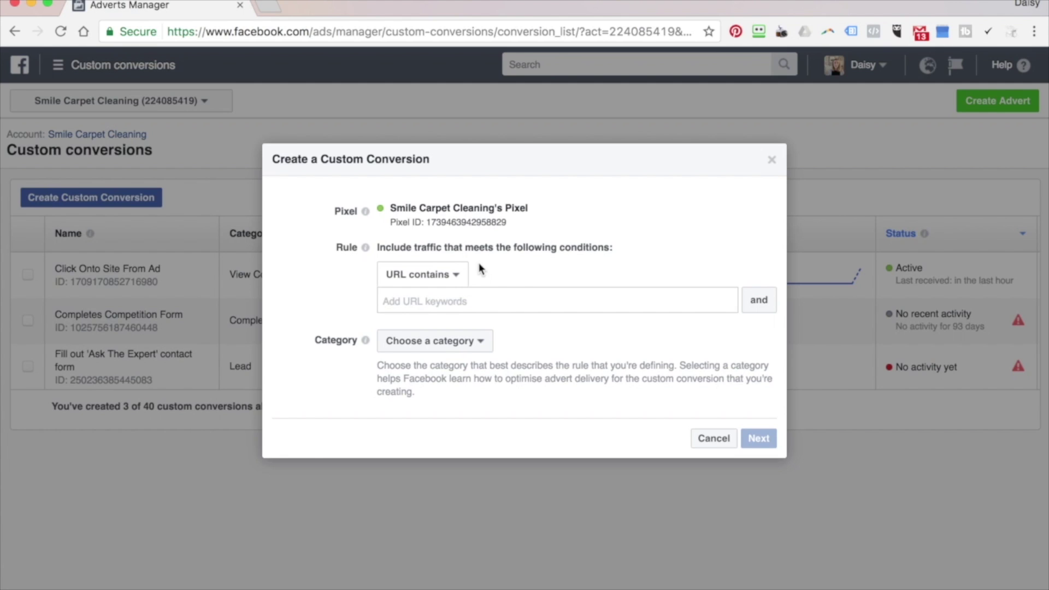
{"action": "type", "text": "thankyou"}
{"action": "double_click", "coordinate": [405, 301]}
{"action": "left_click", "coordinate": [429, 275]}
{"action": "left_click", "coordinate": [424, 321]}
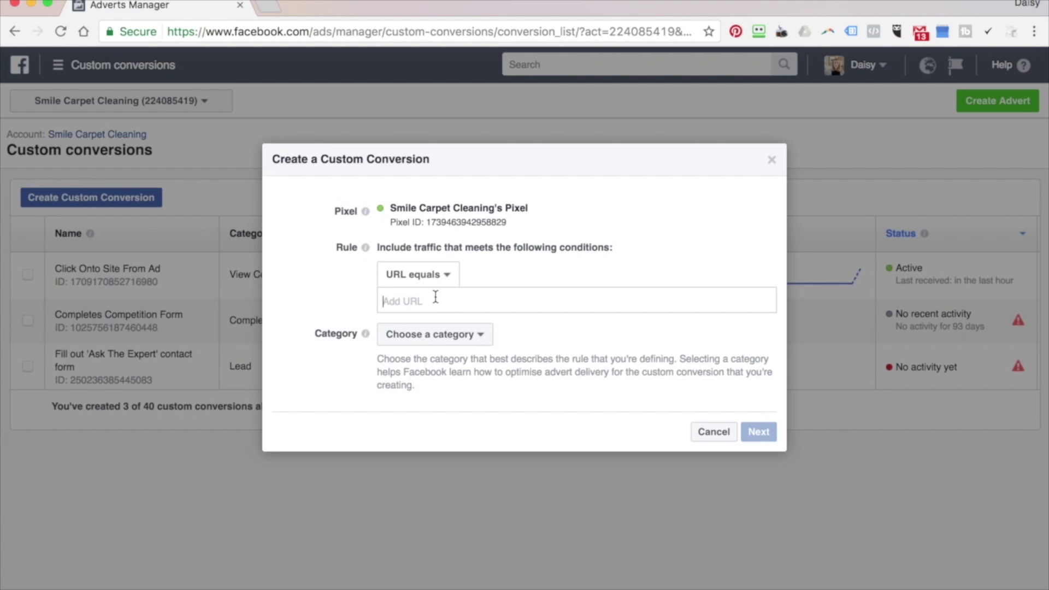
{"action": "type", "text": "cleaning.co.uk/thank-you"}
{"action": "key", "text": "Return"}
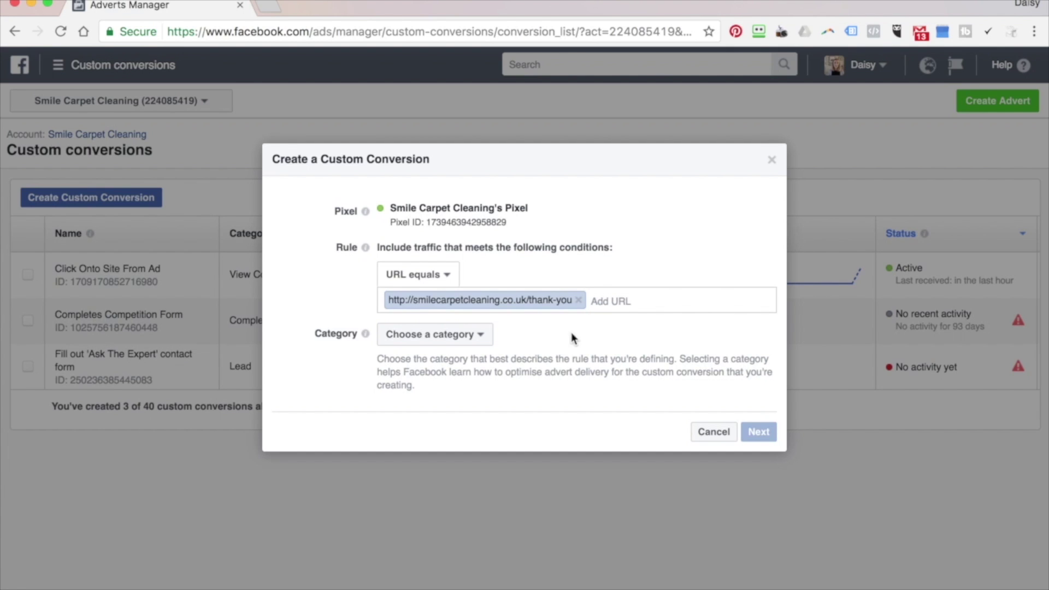
Set the conversion's category to Lead and continue to its naming page.
{"action": "left_click", "coordinate": [481, 338]}
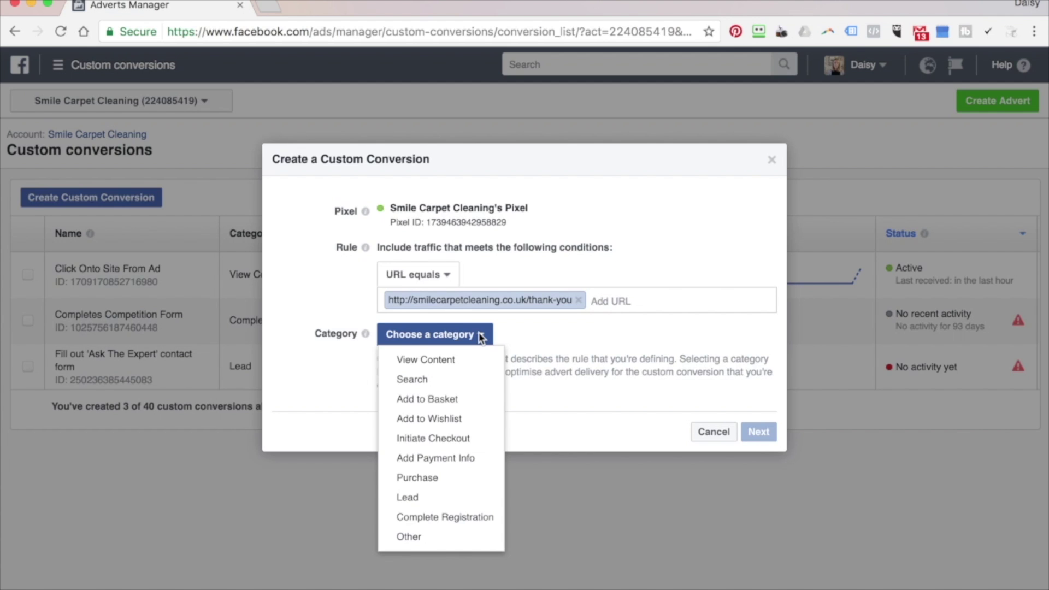
{"action": "left_click", "coordinate": [481, 505]}
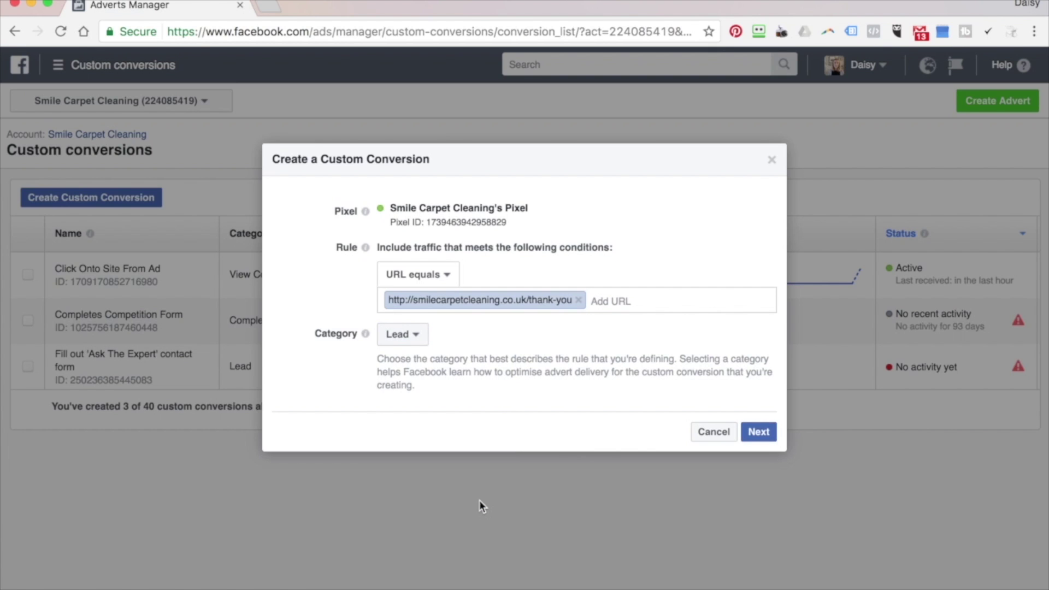
{"action": "left_click", "coordinate": [768, 440]}
Name the custom conversion "Contact form filled out" and create it without a conversion value.
{"action": "left_click", "coordinate": [501, 265]}
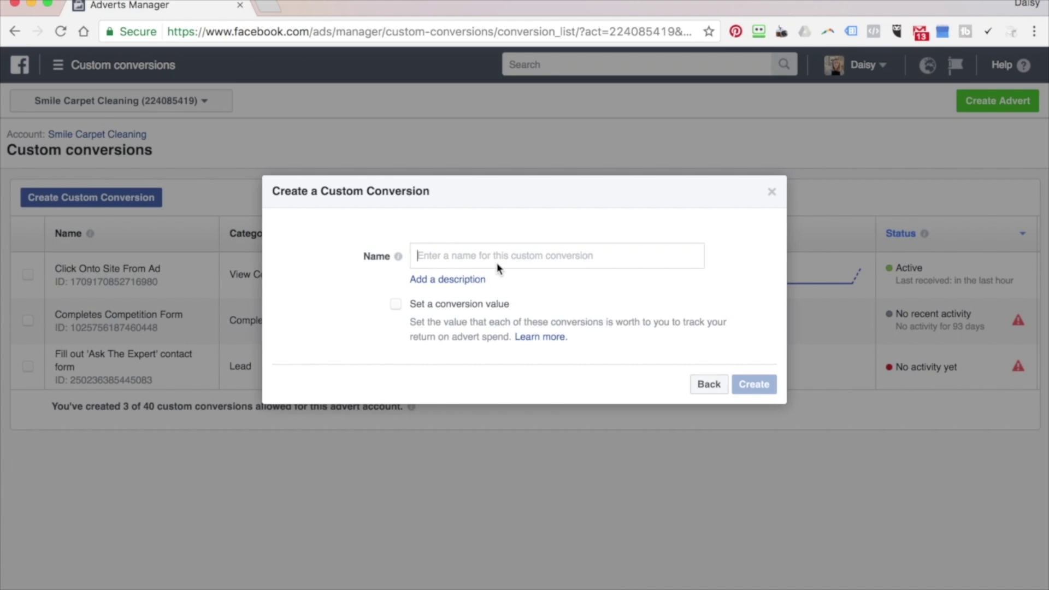
{"action": "left_click_drag", "start_coordinate": [416, 256], "coordinate": [489, 256]}
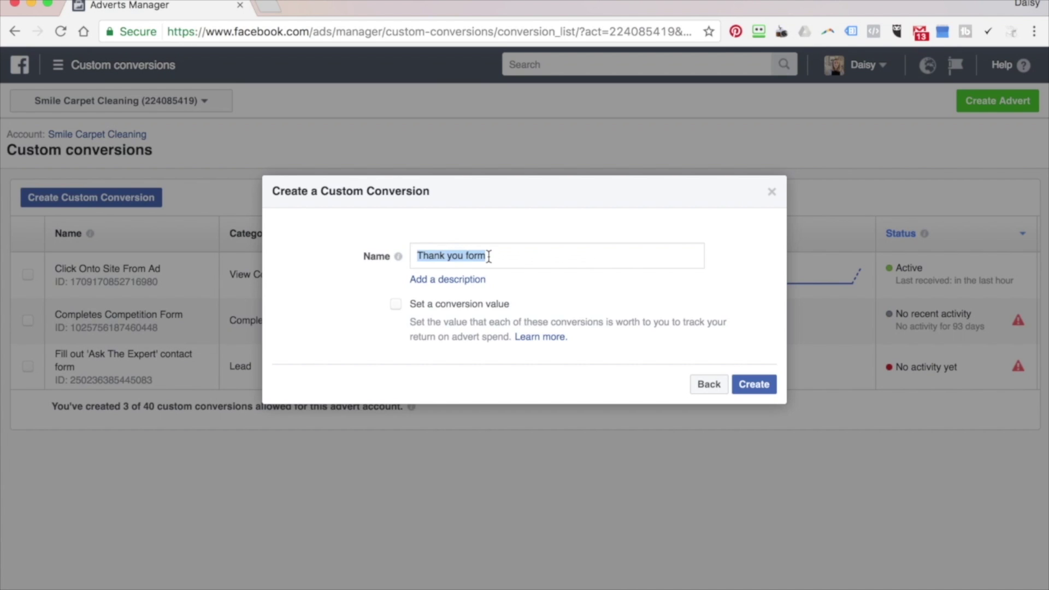
{"action": "type", "text": "Cont"}
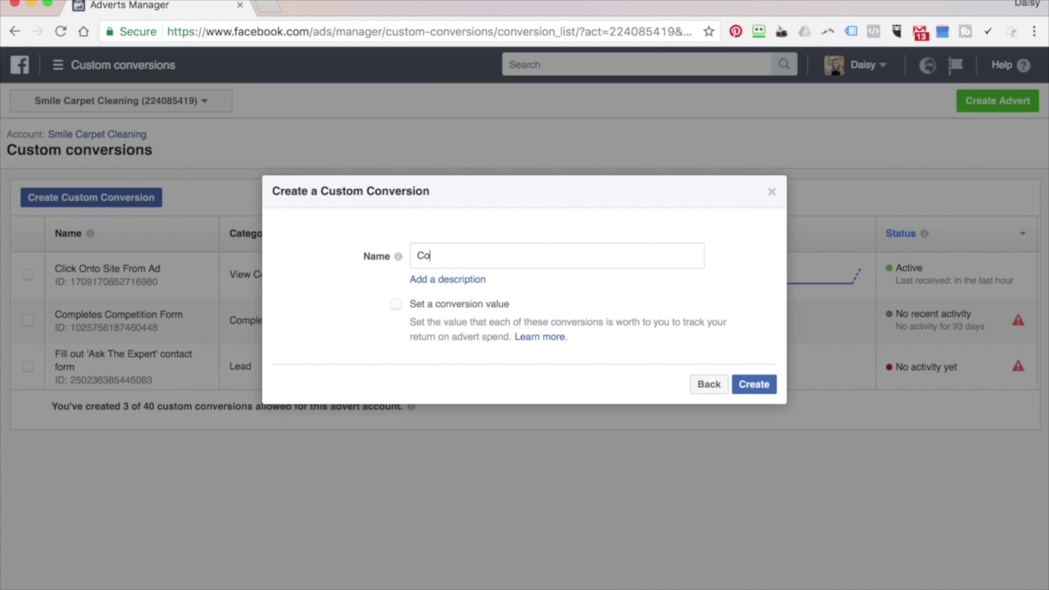
{"action": "key", "text": "BackSpace"}
{"action": "key", "text": "BackSpace"}
{"action": "type", "text": "ntact form filled out"}
{"action": "left_click", "coordinate": [397, 304]}
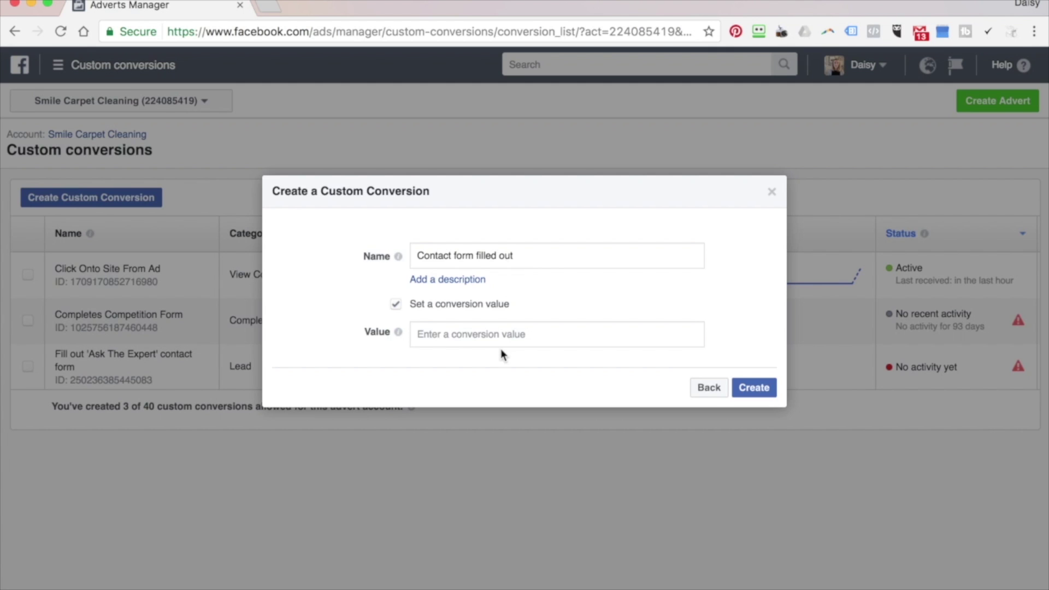
{"action": "left_click", "coordinate": [397, 306]}
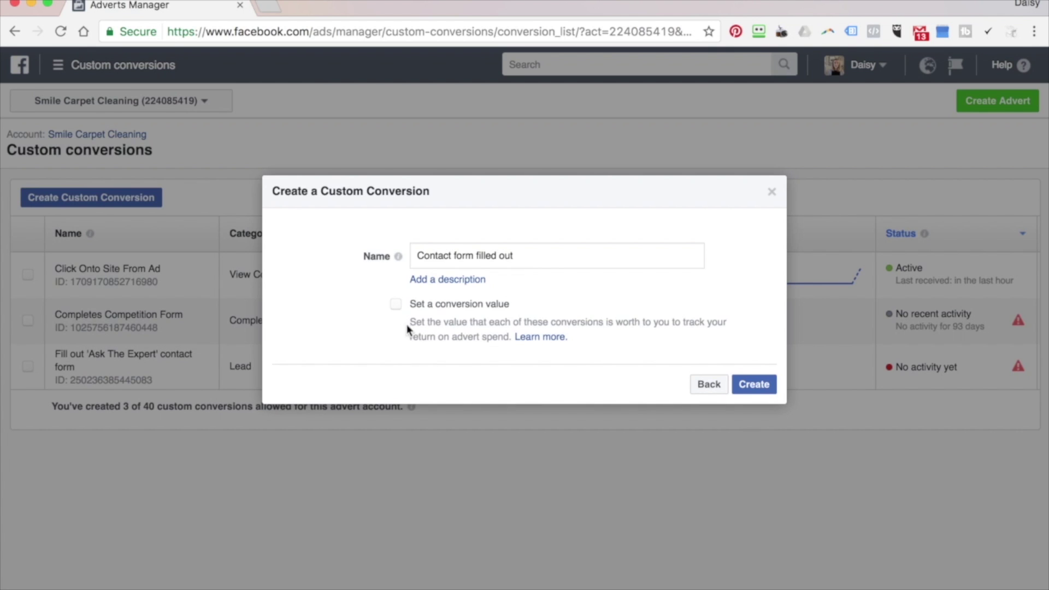
{"action": "left_click", "coordinate": [754, 384]}
{"action": "left_click", "coordinate": [756, 359]}
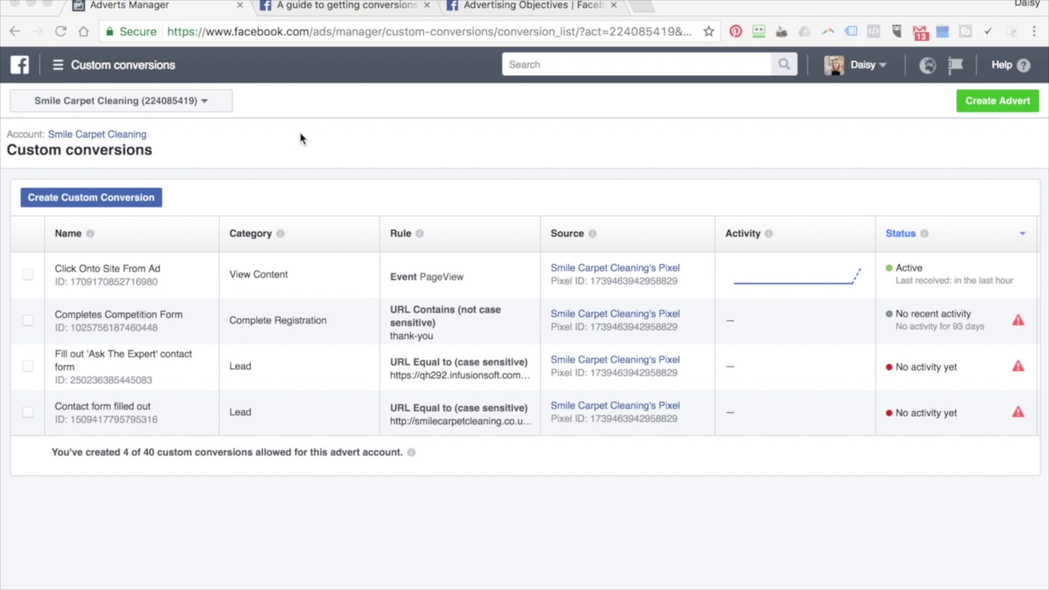
Return to the Adverts Manager campaign list and start creating a new campaign.
{"action": "left_click", "coordinate": [57, 66]}
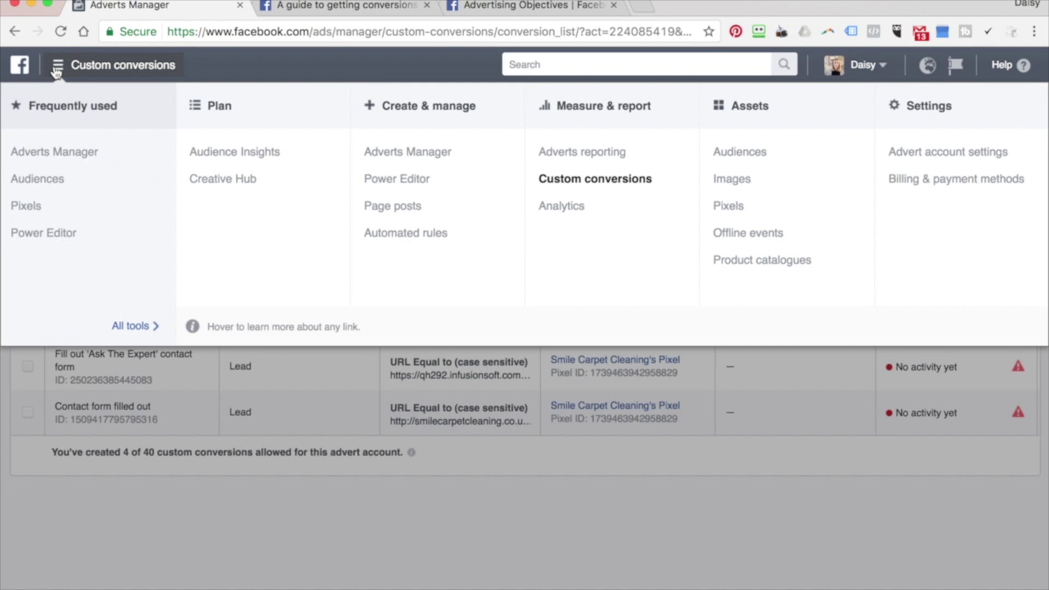
{"action": "left_click", "coordinate": [69, 155]}
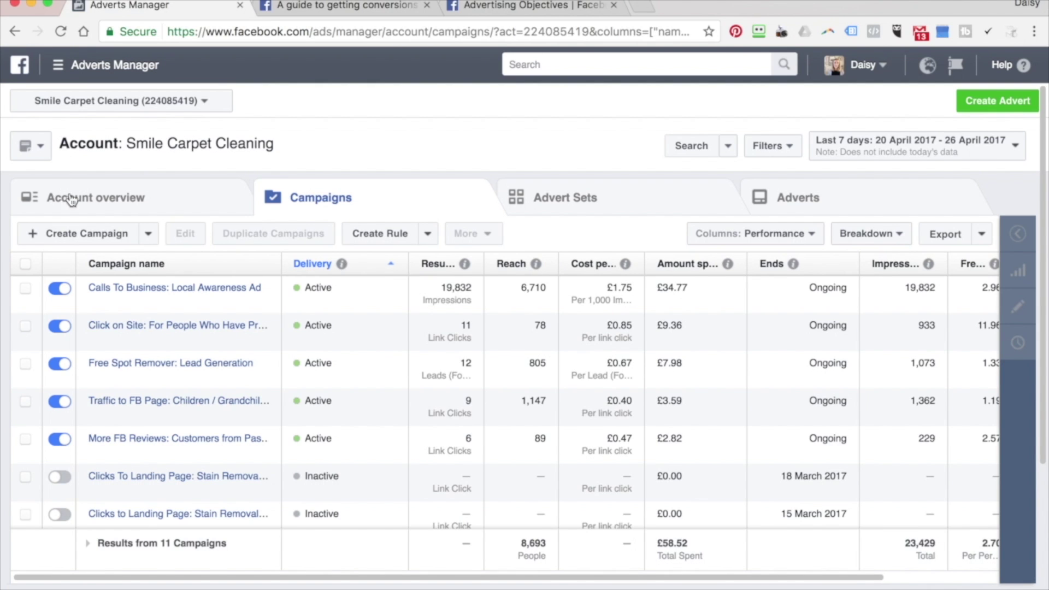
{"action": "left_click", "coordinate": [72, 245]}
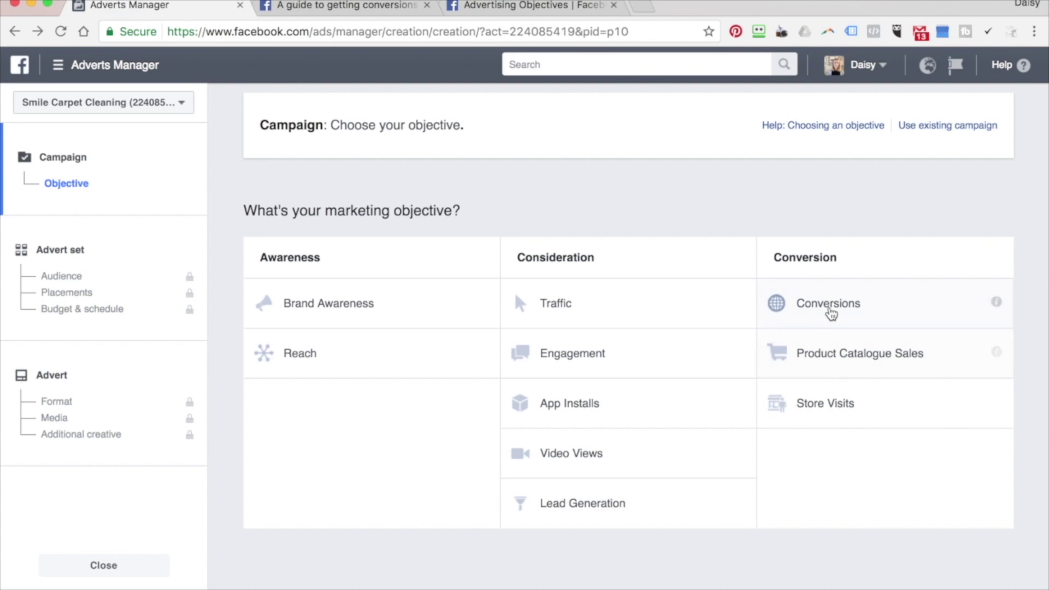
Choose Conversions as the campaign objective, name the campaign "Contact form filled out" and continue to the advert set.
{"action": "left_click", "coordinate": [834, 318]}
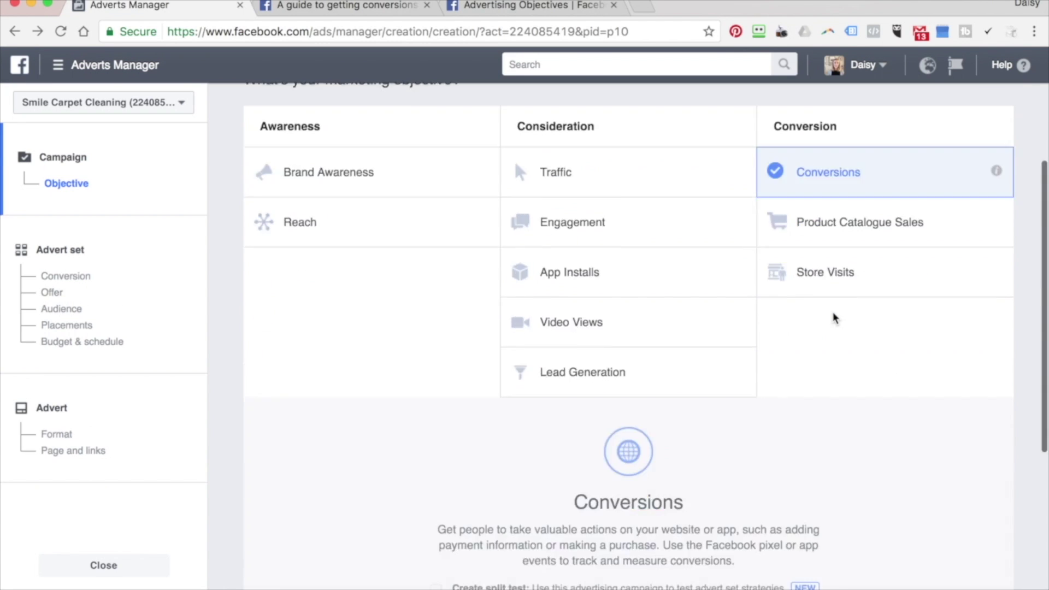
{"action": "double_click", "coordinate": [650, 427]}
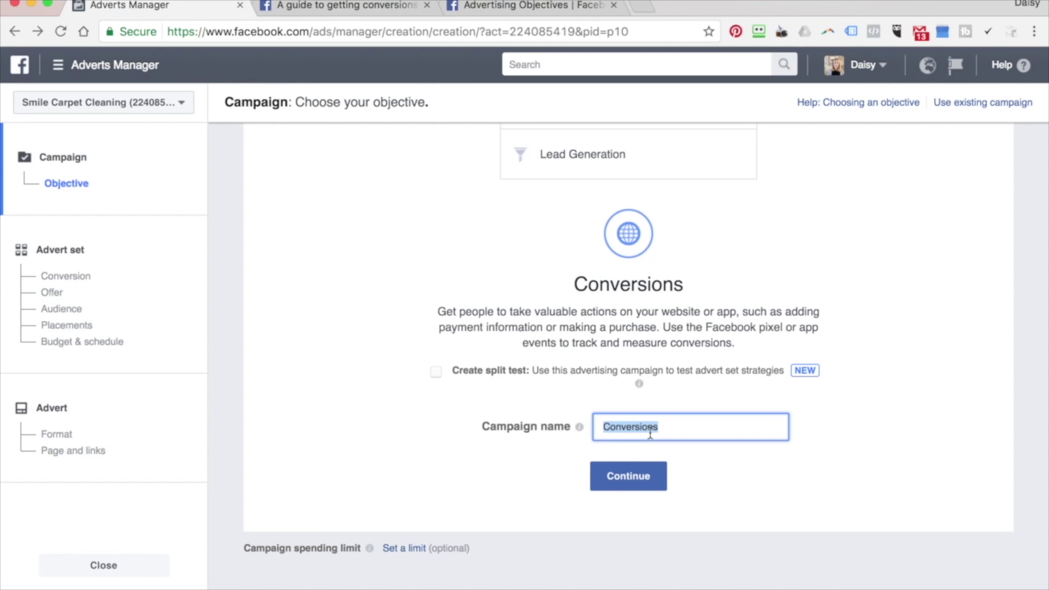
{"action": "type", "text": "Contact form filled out"}
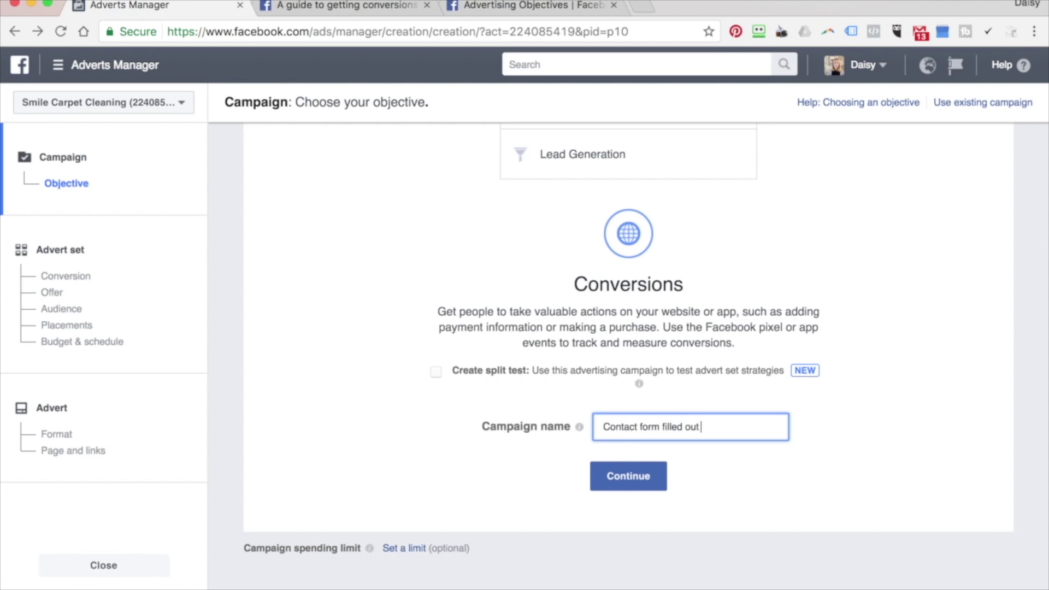
{"action": "left_click", "coordinate": [637, 488]}
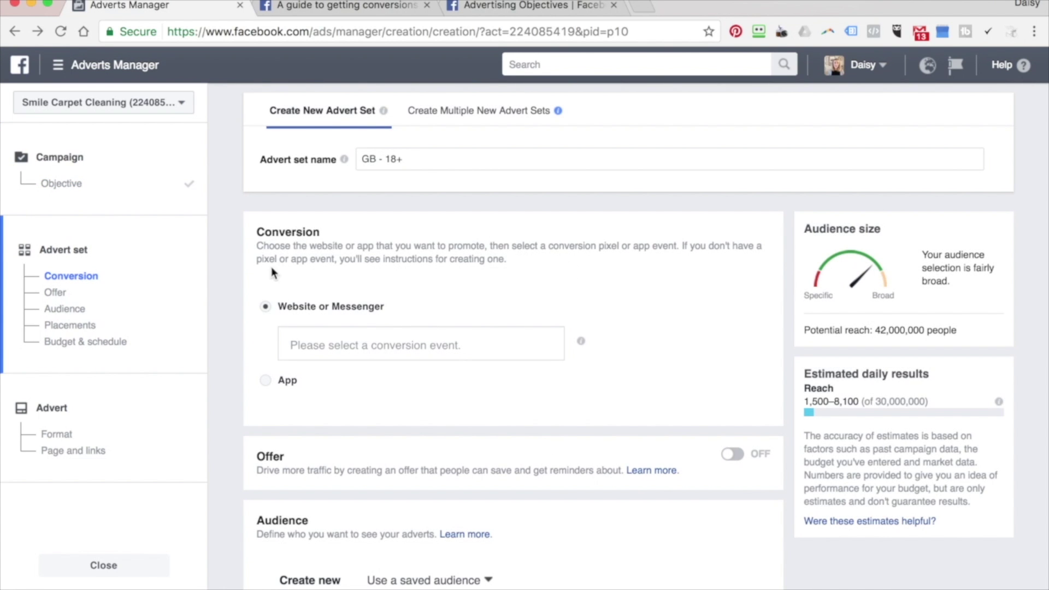
Select the "Contact form filled out" custom conversion for the advert set and keep advert delivery optimised for Conversions.
{"action": "left_click", "coordinate": [366, 340]}
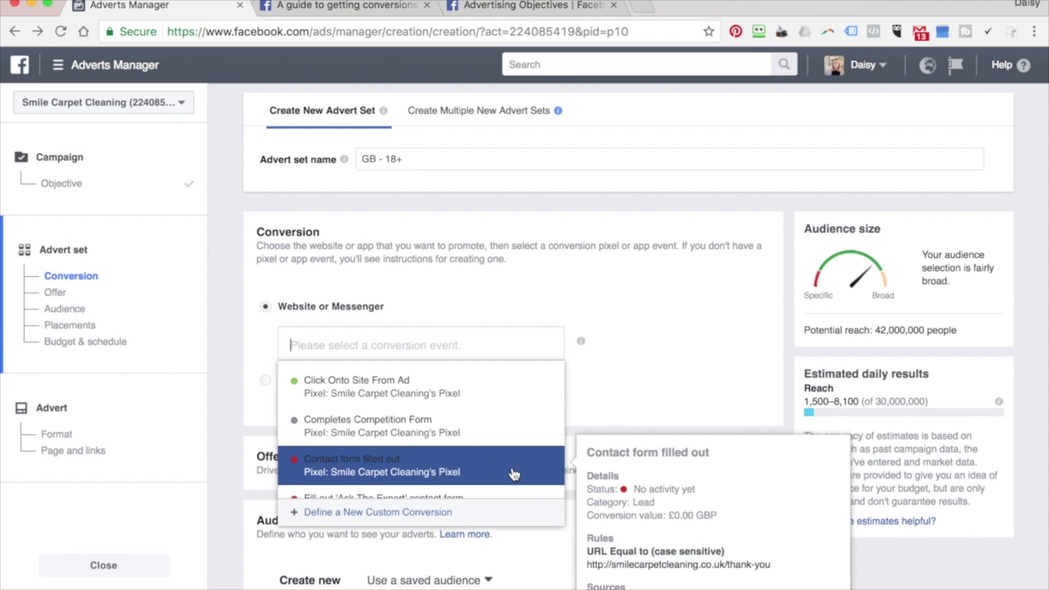
{"action": "left_click", "coordinate": [495, 470]}
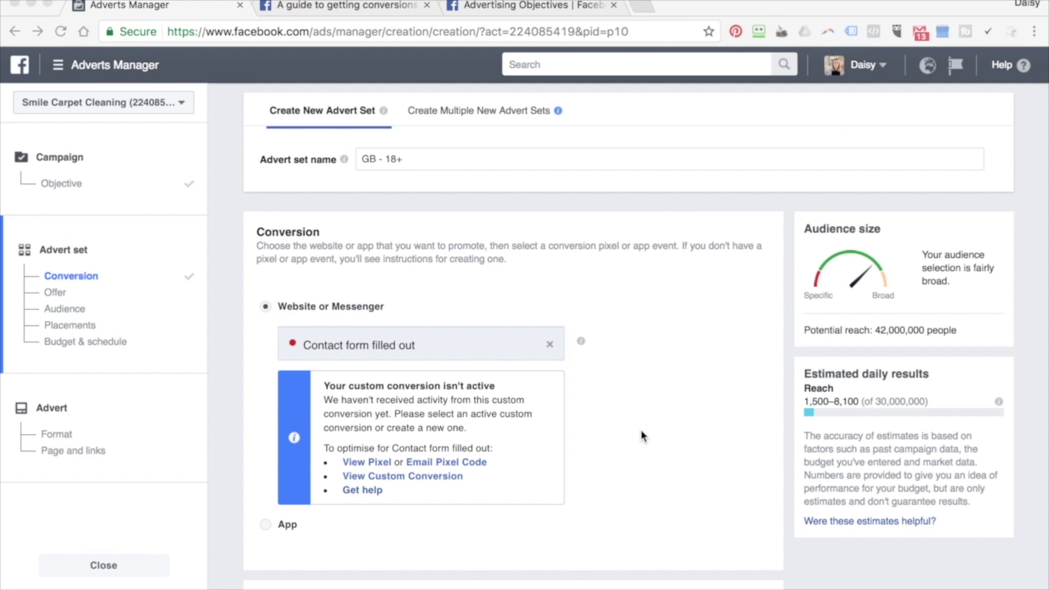
{"action": "scroll", "coordinate": [642, 435], "scroll_direction": "down", "scroll_amount": 15}
{"action": "scroll", "coordinate": [642, 435], "scroll_direction": "down", "scroll_amount": 10}
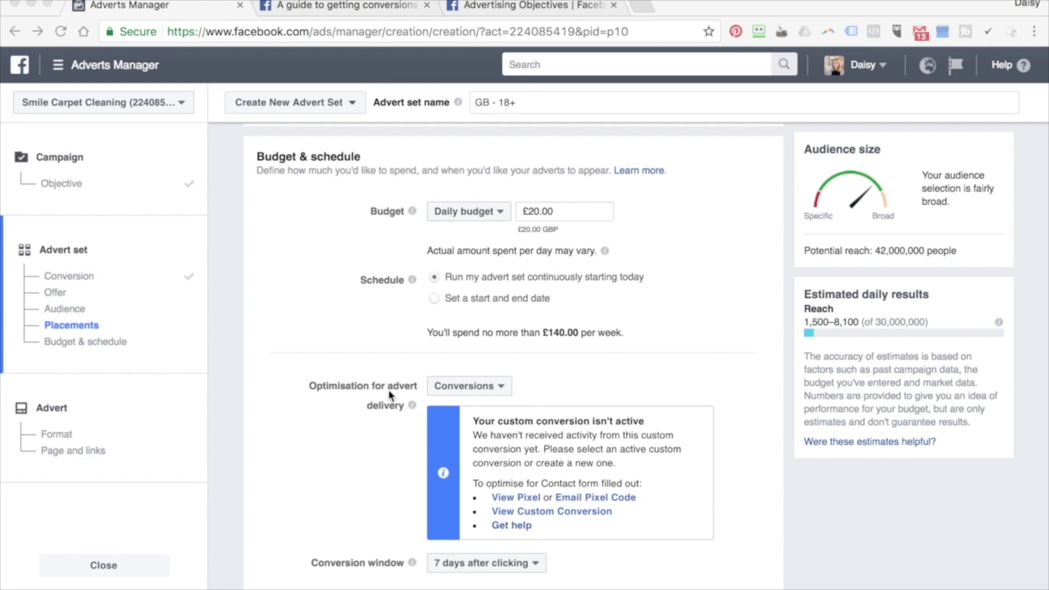
{"action": "left_click", "coordinate": [475, 387]}
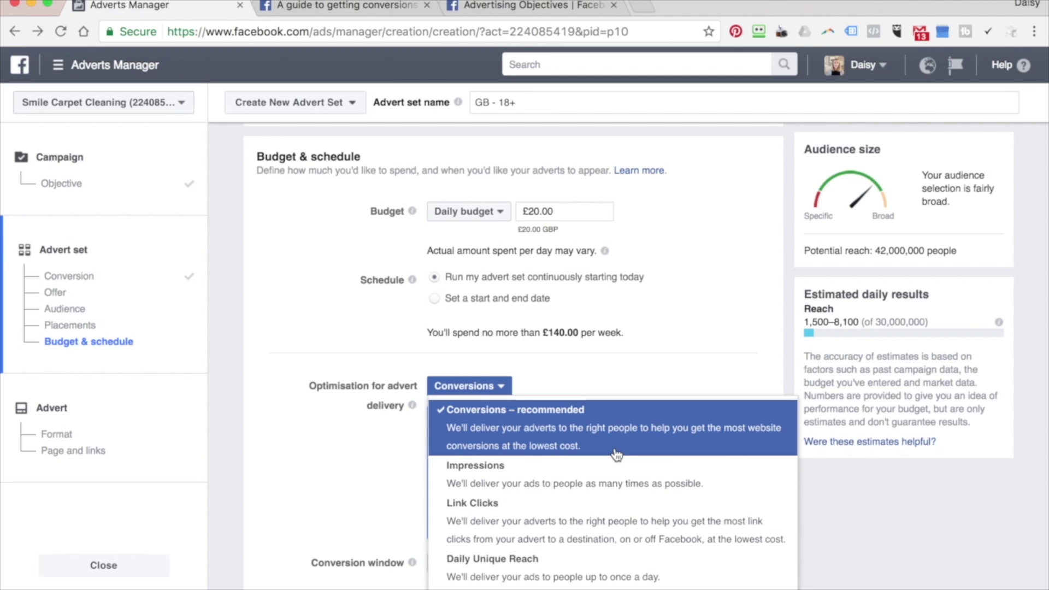
{"action": "scroll", "coordinate": [615, 443], "scroll_direction": "down", "scroll_amount": 1}
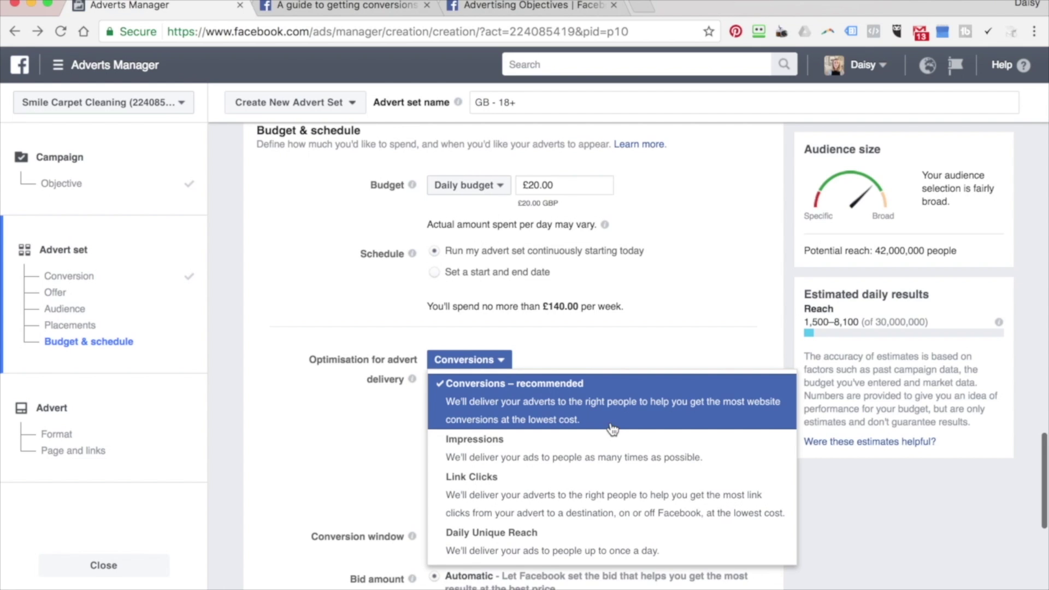
{"action": "left_click", "coordinate": [612, 429]}
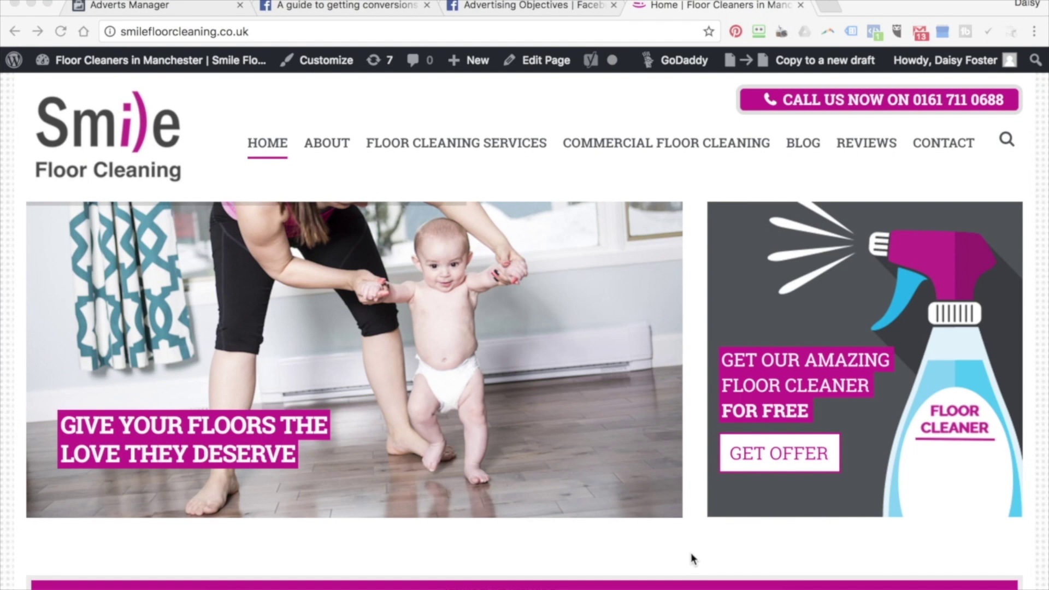
Open the free floor cleaner offer on the Smile Floor Cleaning website and examine its landing page and form.
{"action": "left_click", "coordinate": [765, 468]}
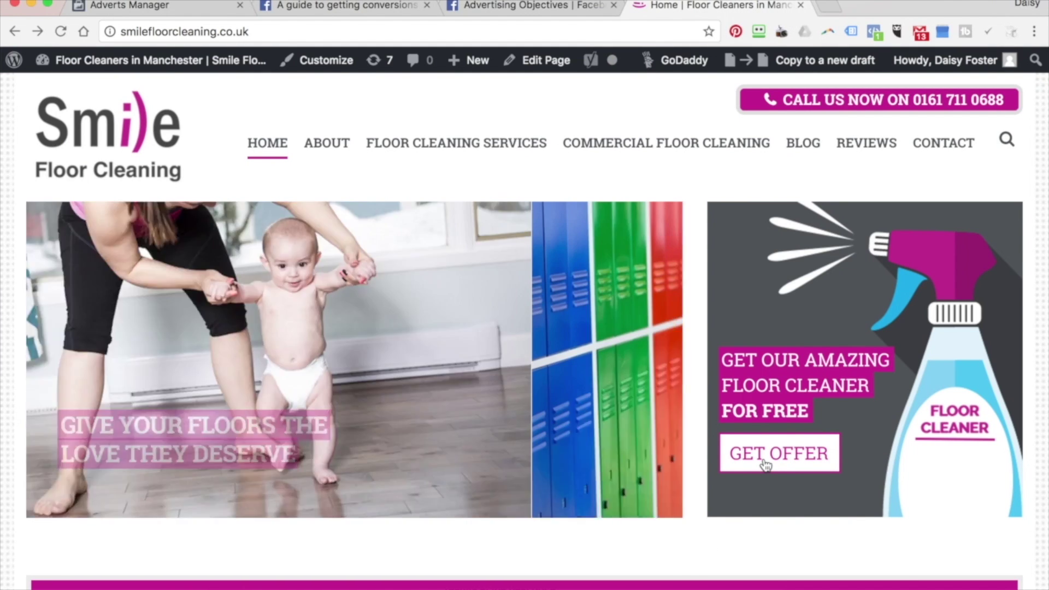
{"action": "left_click", "coordinate": [765, 464]}
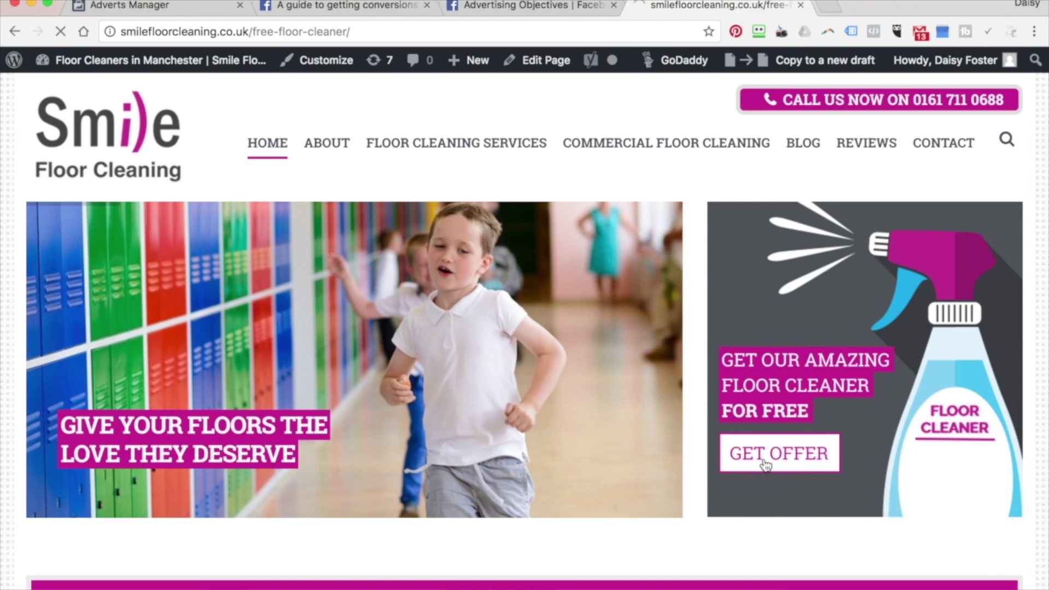
{"action": "scroll", "coordinate": [765, 464], "scroll_direction": "down", "scroll_amount": 5}
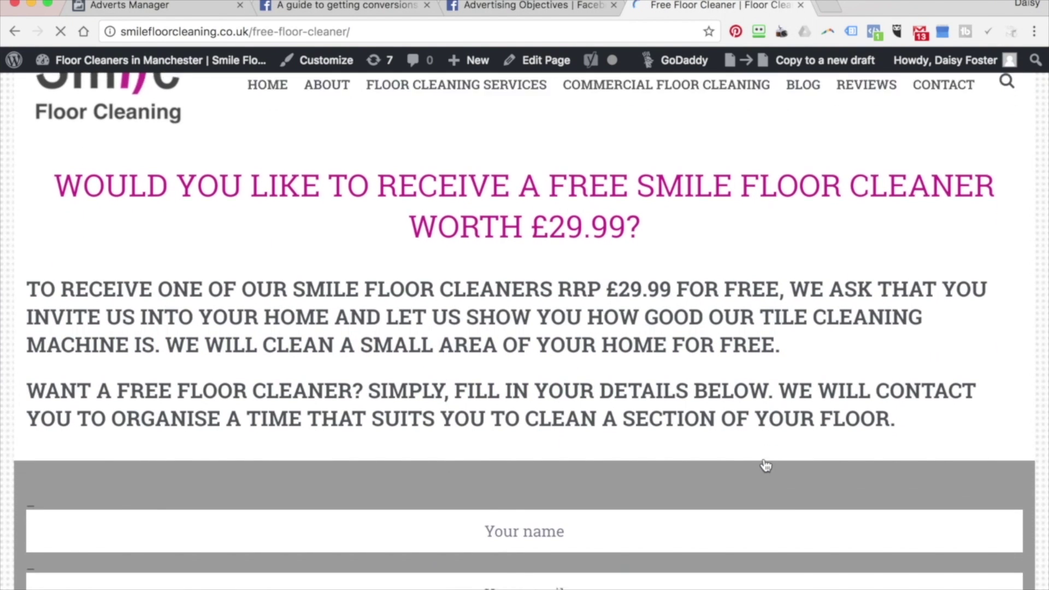
{"action": "scroll", "coordinate": [765, 466], "scroll_direction": "down", "scroll_amount": 3}
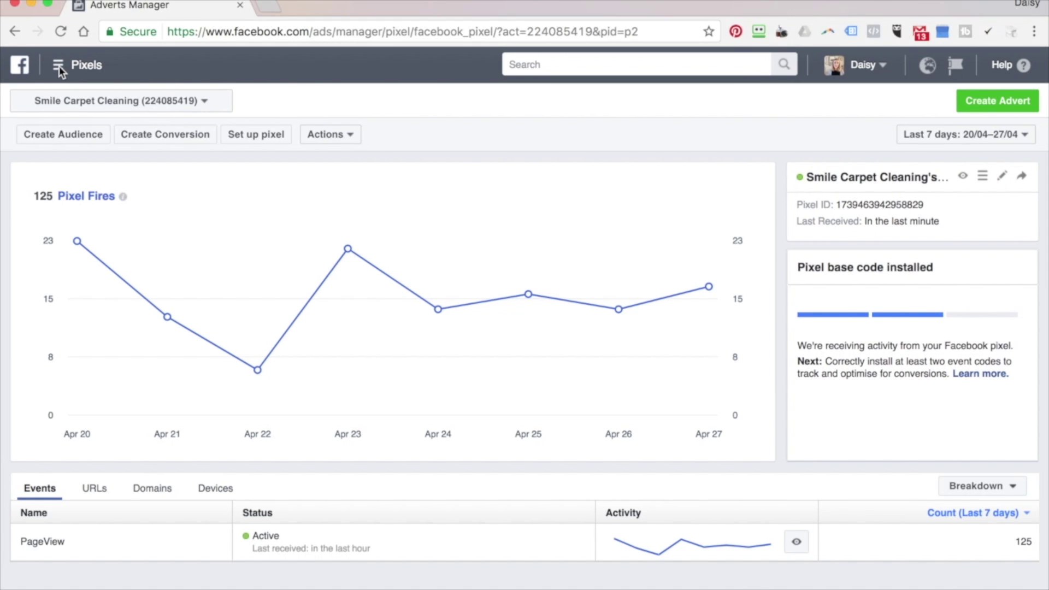
Go from the Pixels page in Adverts Manager to the account's Audiences page.
{"action": "left_click", "coordinate": [59, 67]}
{"action": "left_click", "coordinate": [143, 327]}
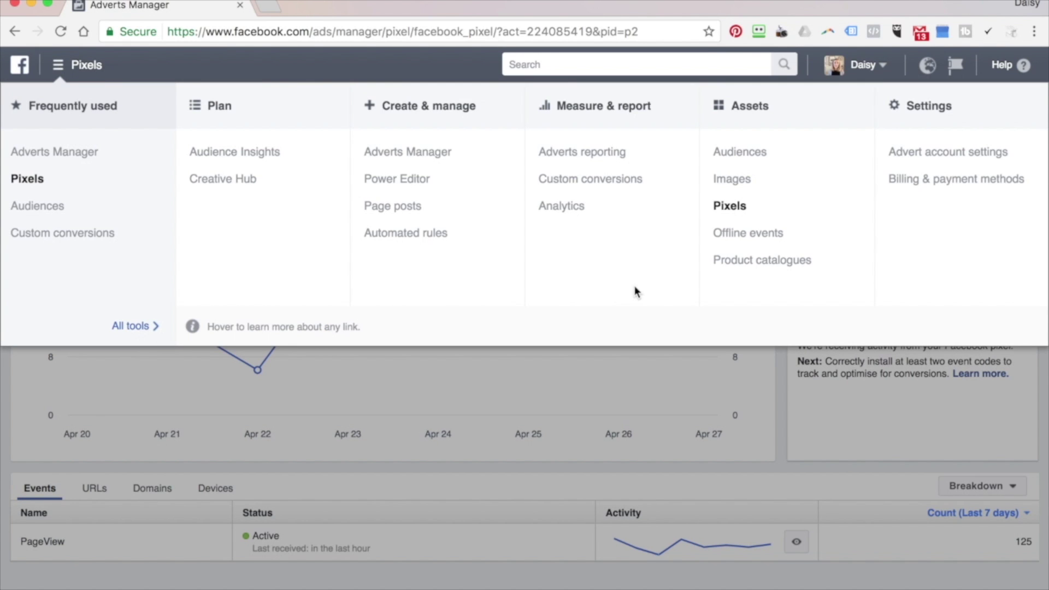
{"action": "left_click", "coordinate": [763, 160]}
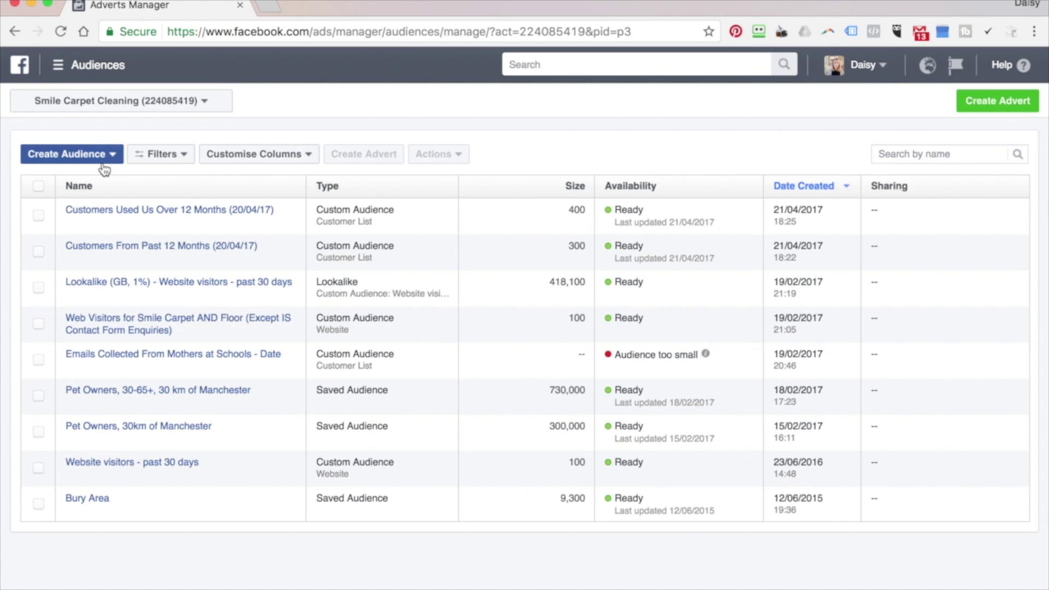
Start a custom audience from website traffic, targeting people who visit specific web pages but not others.
{"action": "left_click", "coordinate": [102, 164]}
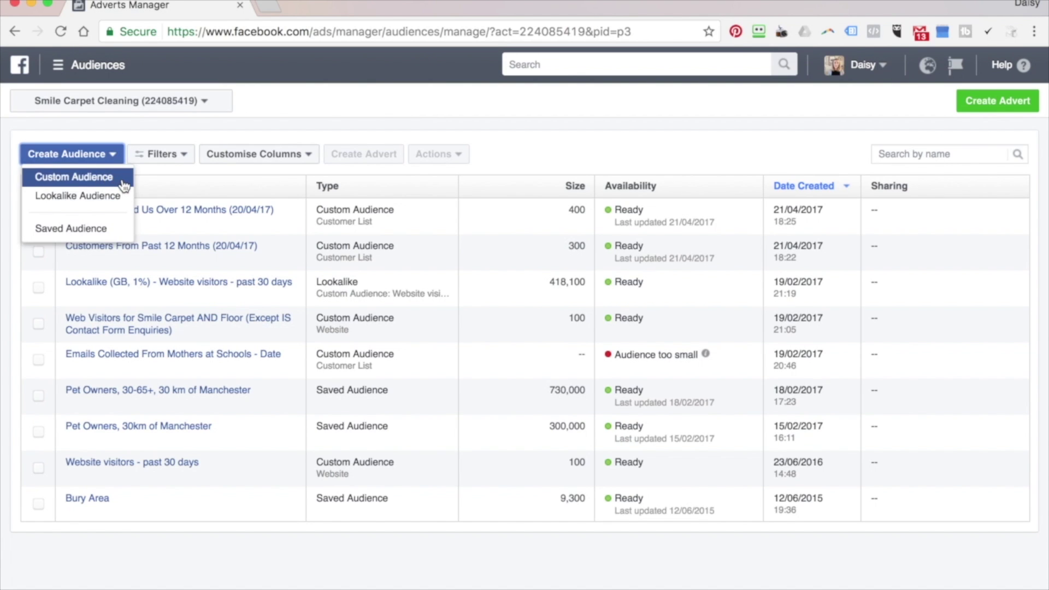
{"action": "left_click", "coordinate": [119, 180]}
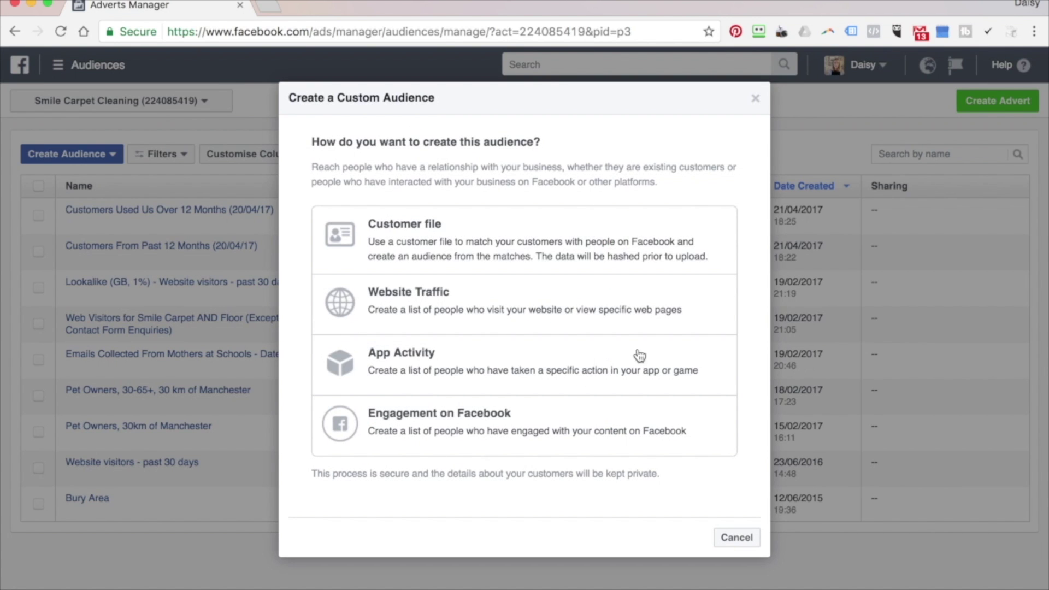
{"action": "left_click", "coordinate": [408, 323]}
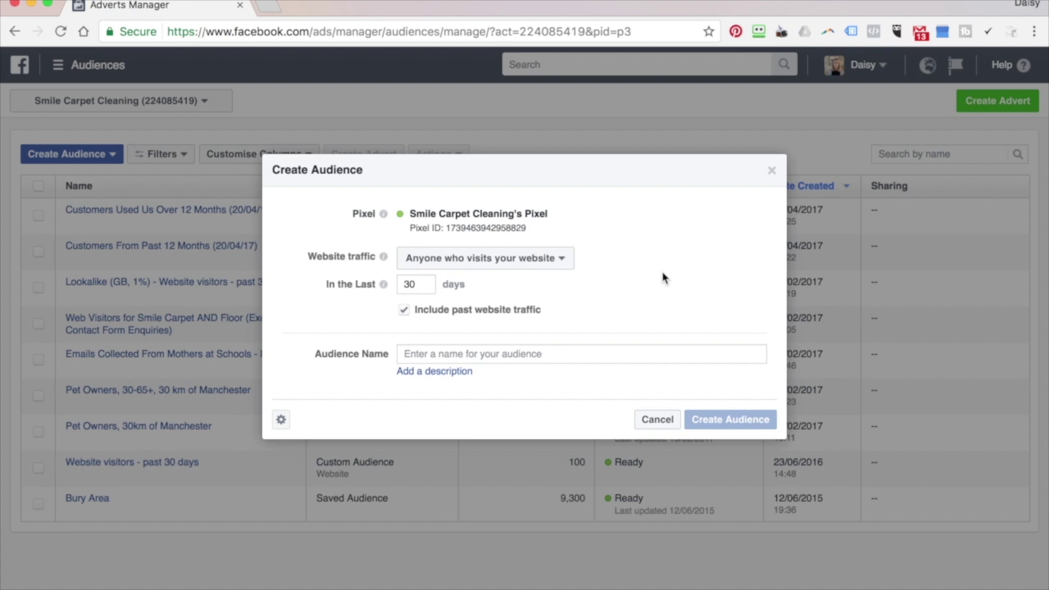
{"action": "left_click", "coordinate": [568, 267]}
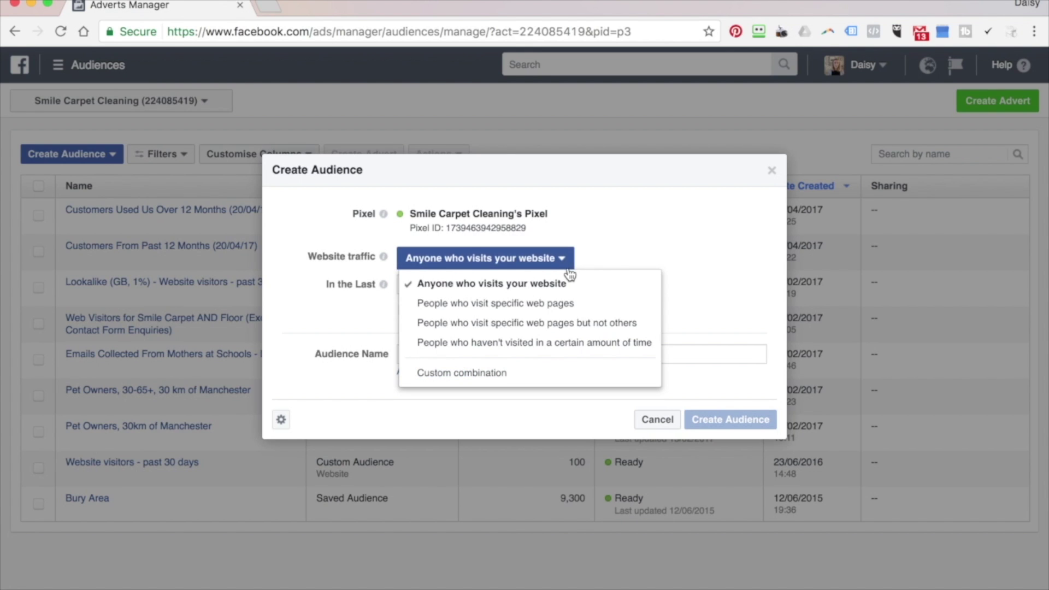
{"action": "left_click", "coordinate": [645, 323]}
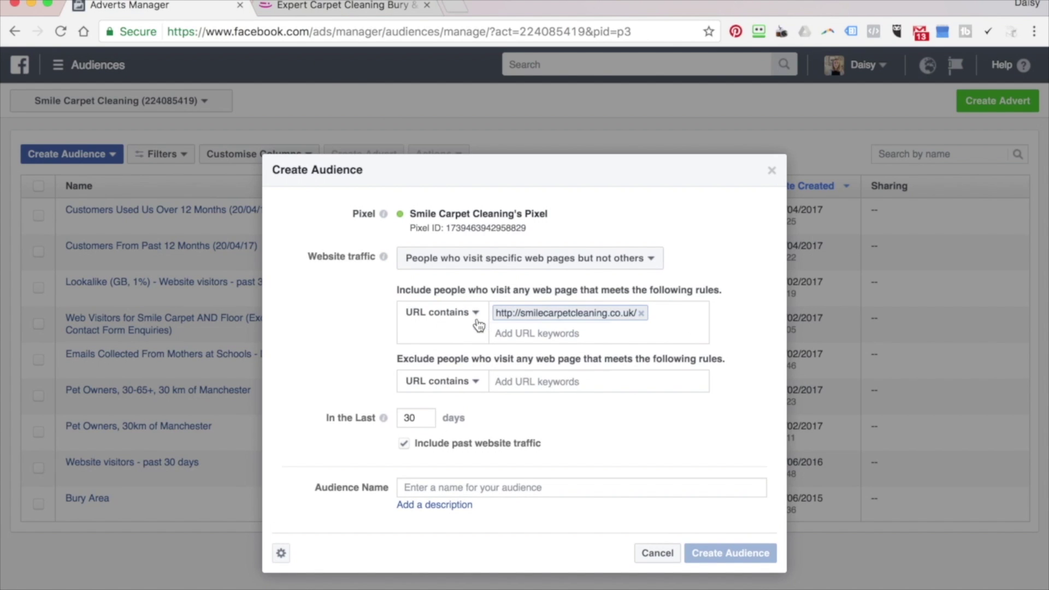
{"action": "left_click", "coordinate": [535, 383]}
{"action": "type", "text": "smilecarpetcleaning.co.uk"}
{"action": "type", "text": "/thankyou"}
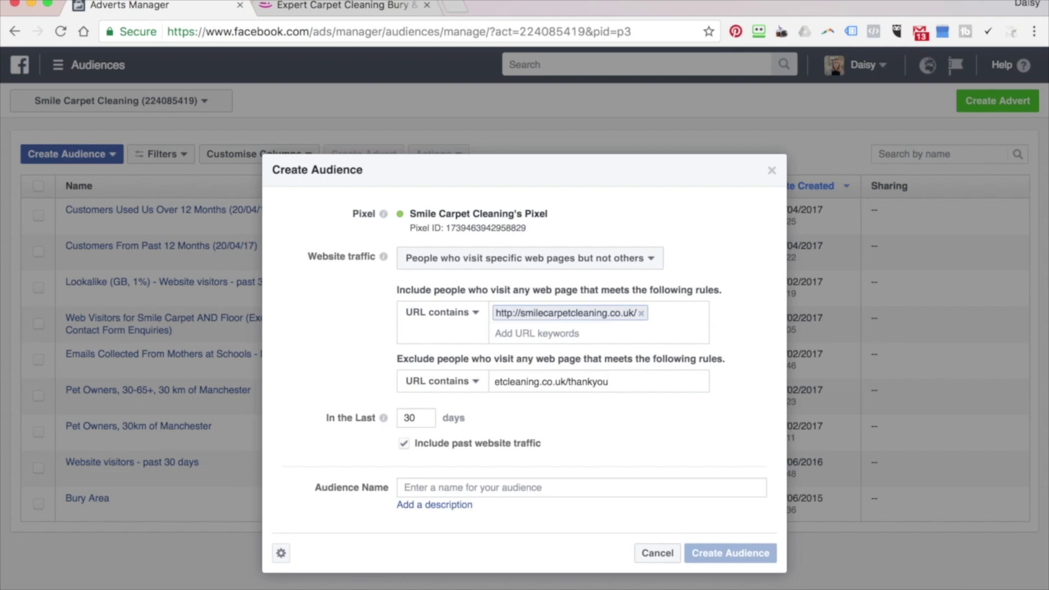
{"action": "key", "text": "Return"}
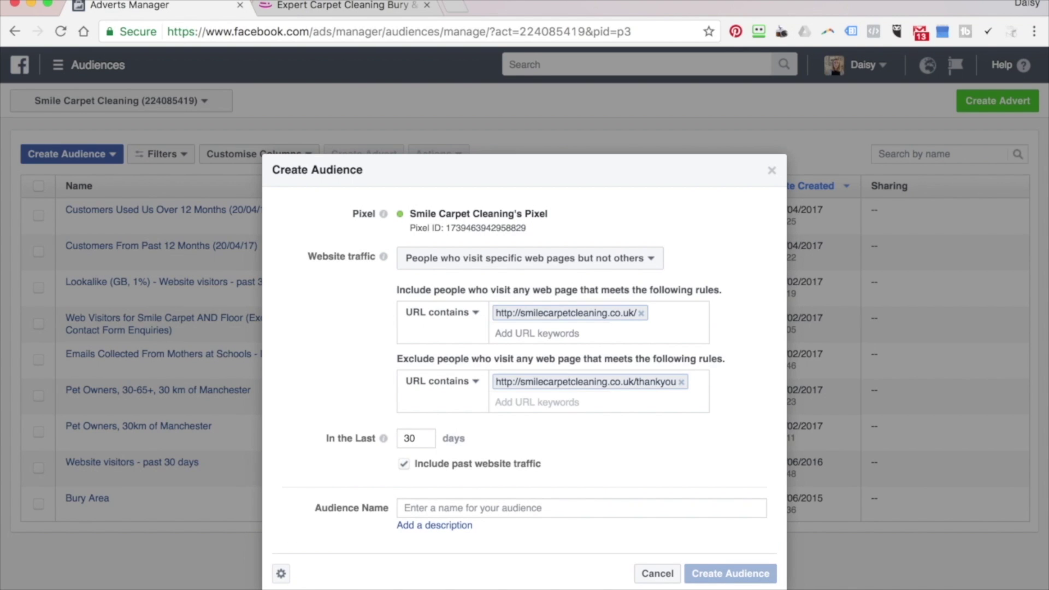
Set the audience's time period to the last 45 days.
{"action": "left_click", "coordinate": [428, 441]}
{"action": "double_click", "coordinate": [409, 440]}
{"action": "type", "text": "45"}
Name the audience "Website Visitors who didn't fill in Contact Form", create it and close the confirmation.
{"action": "left_click", "coordinate": [473, 509]}
{"action": "type", "text": "Websi"}
{"action": "key", "text": "BackSpace"}
{"action": "key", "text": "BackSpace"}
{"action": "type", "text": "Visit"}
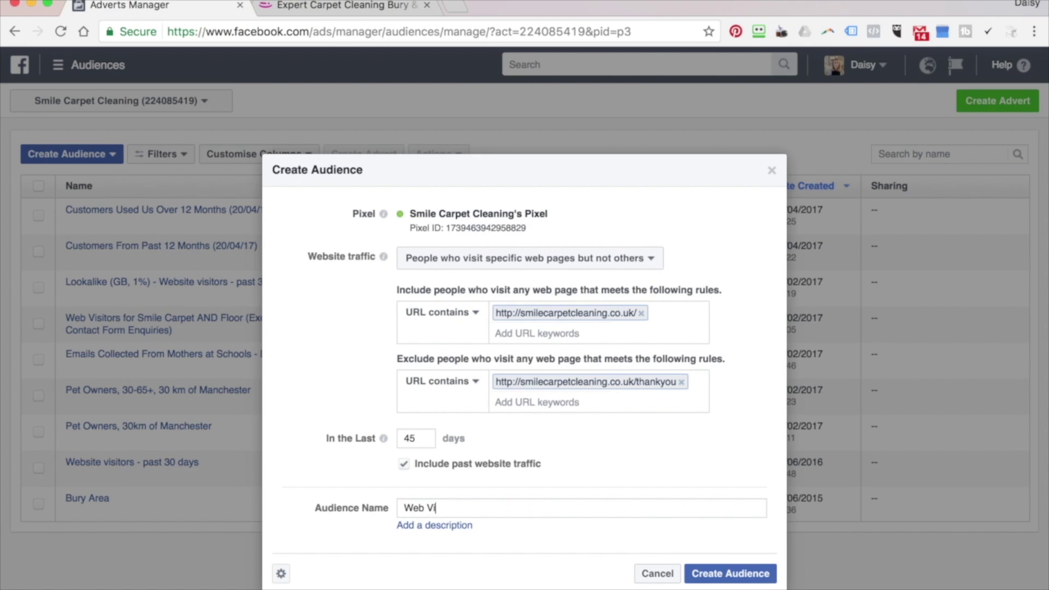
{"action": "key", "text": "BackSpace"}
{"action": "key", "text": "BackSpace"}
{"action": "key", "text": "BackSpace"}
{"action": "key", "text": "BackSpace"}
{"action": "key", "text": "BackSpace"}
{"action": "key", "text": "BackSpace"}
{"action": "key", "text": "BackSpace"}
{"action": "key", "text": "BackSpace"}
{"action": "key", "text": "BackSpace"}
{"action": "type", "text": "Website Visitors who didn't fill in Contact Form"}
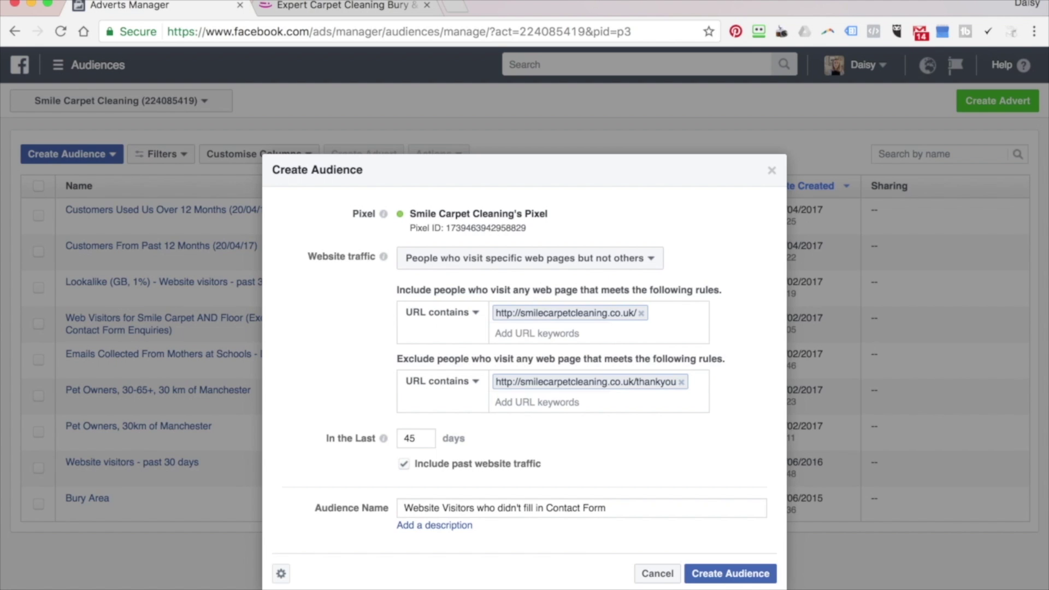
{"action": "left_click", "coordinate": [735, 581]}
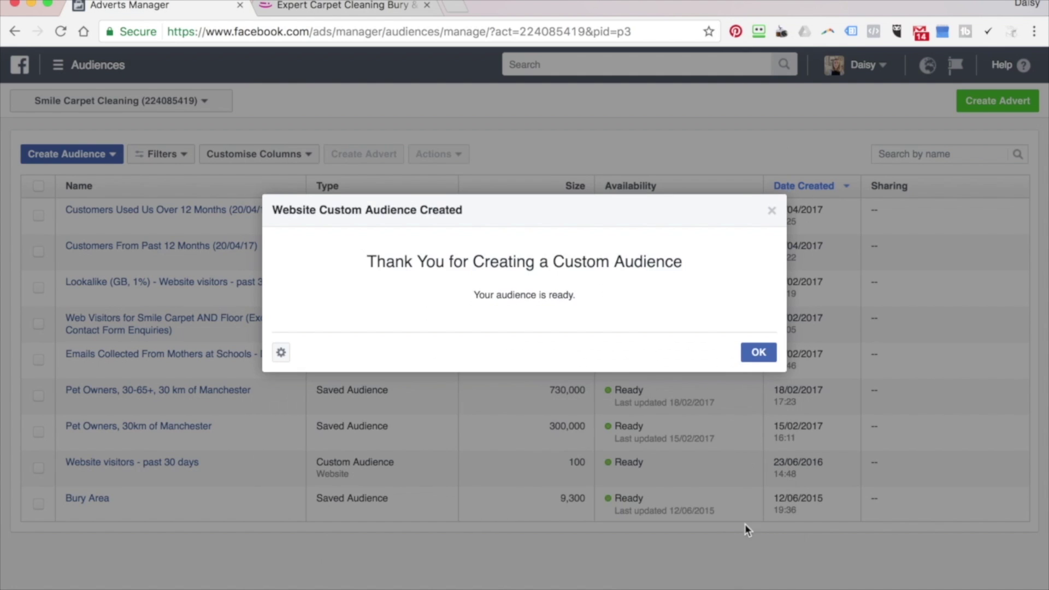
{"action": "left_click", "coordinate": [769, 350]}
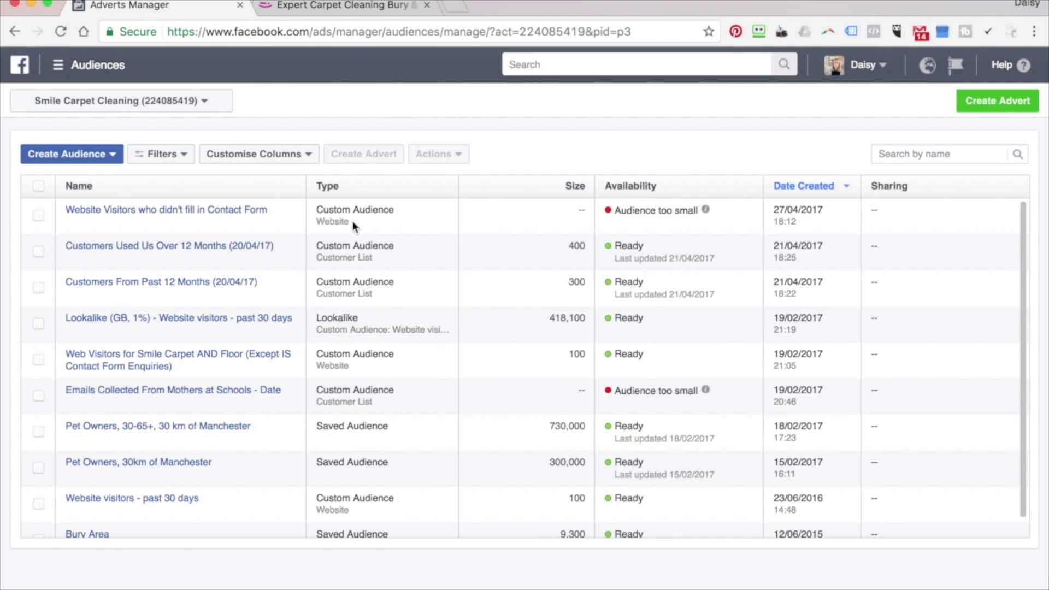
Start another website traffic custom audience for people who visit specific web pages but not others.
{"action": "mouse_move", "coordinate": [261, 216]}
{"action": "left_click", "coordinate": [112, 155]}
{"action": "left_click", "coordinate": [114, 174]}
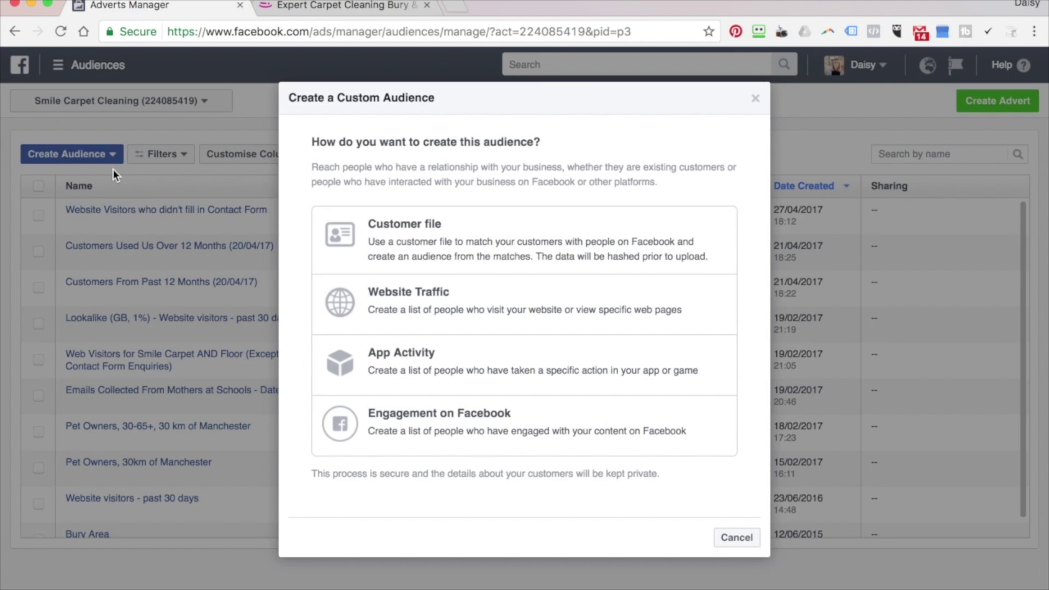
{"action": "left_click", "coordinate": [458, 317]}
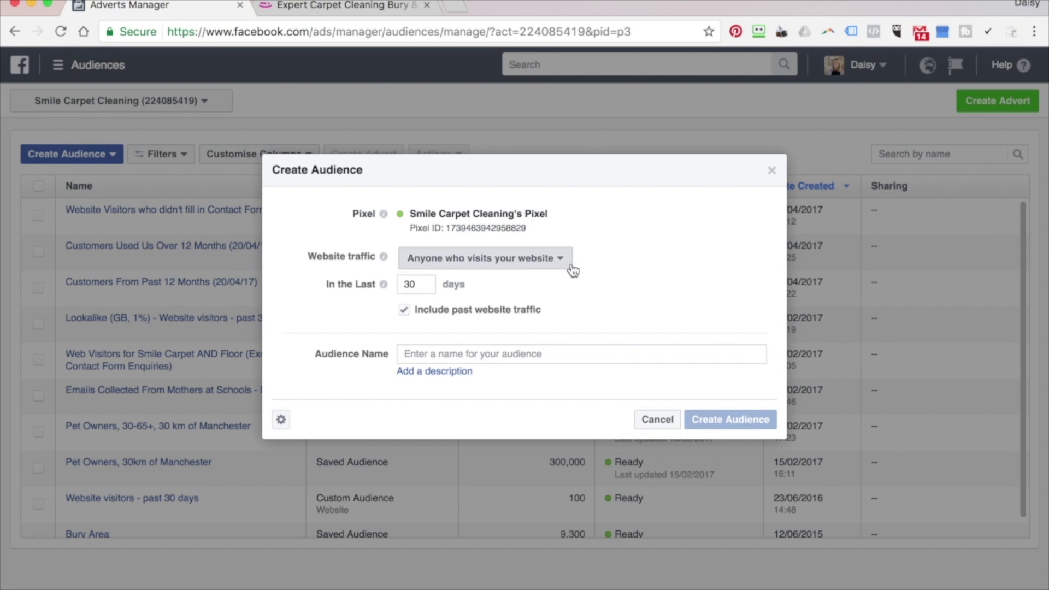
{"action": "left_click", "coordinate": [572, 268]}
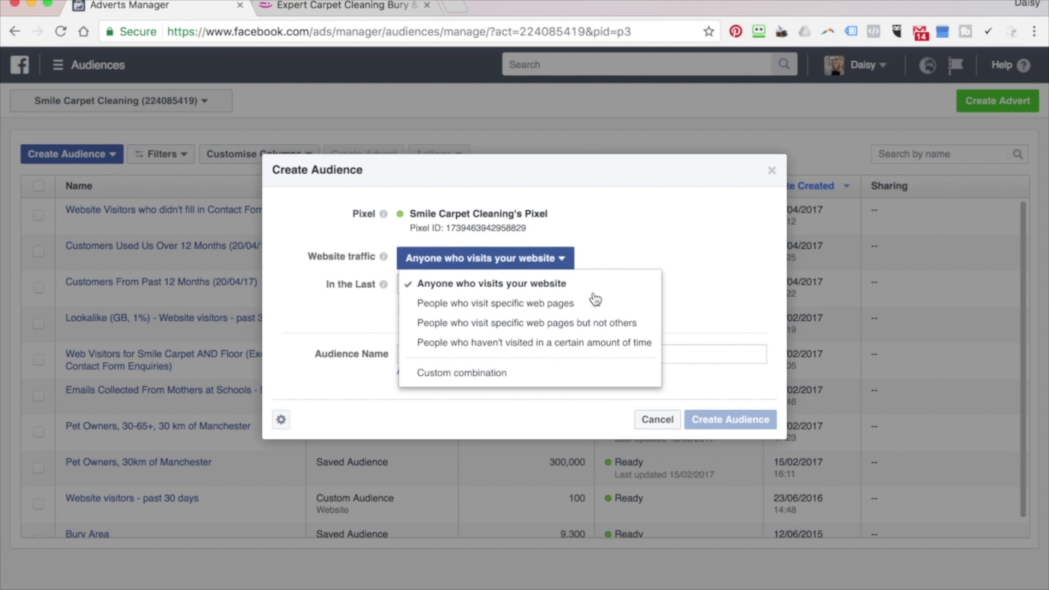
{"action": "left_click", "coordinate": [656, 323]}
Include visitors to pages whose URL contains "basket" and exclude visitors to pages whose URL contains "checkout".
{"action": "left_click", "coordinate": [568, 310]}
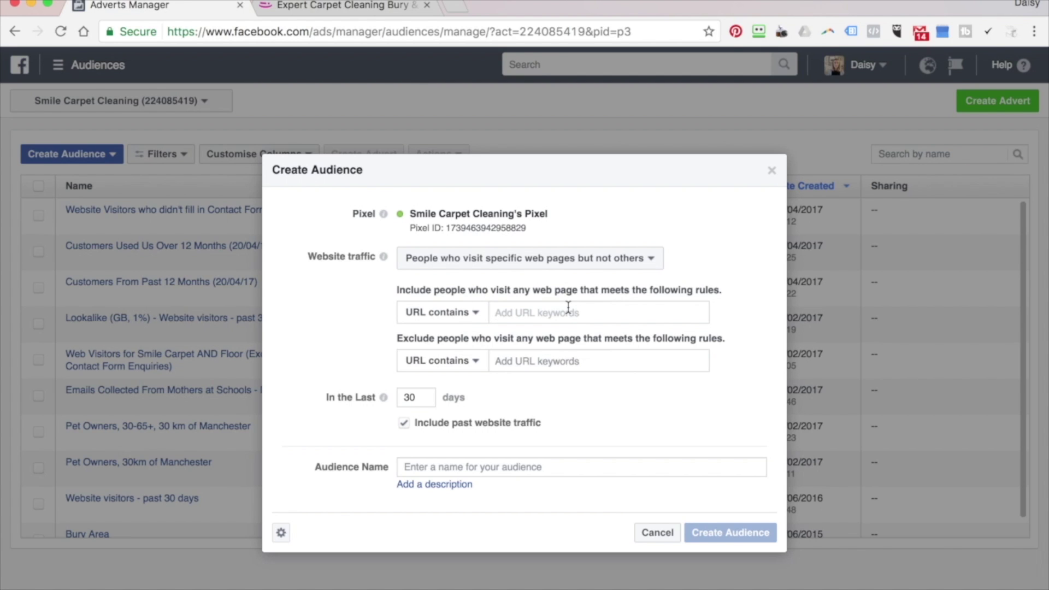
{"action": "type", "text": "basket"}
{"action": "left_click", "coordinate": [724, 316]}
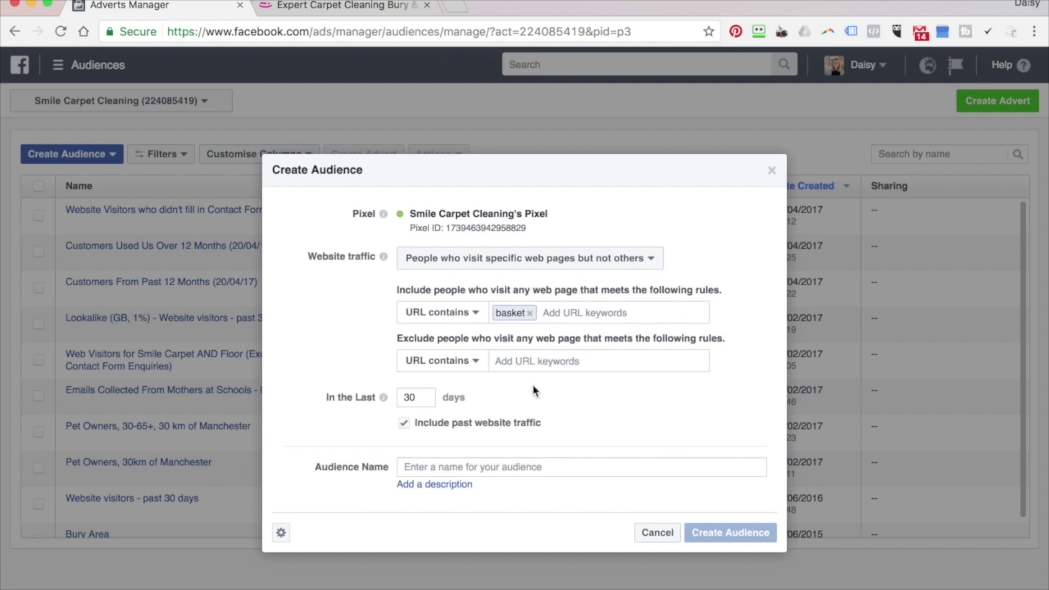
{"action": "left_click", "coordinate": [519, 361]}
{"action": "type", "text": "checkout"}
{"action": "left_click", "coordinate": [599, 385]}
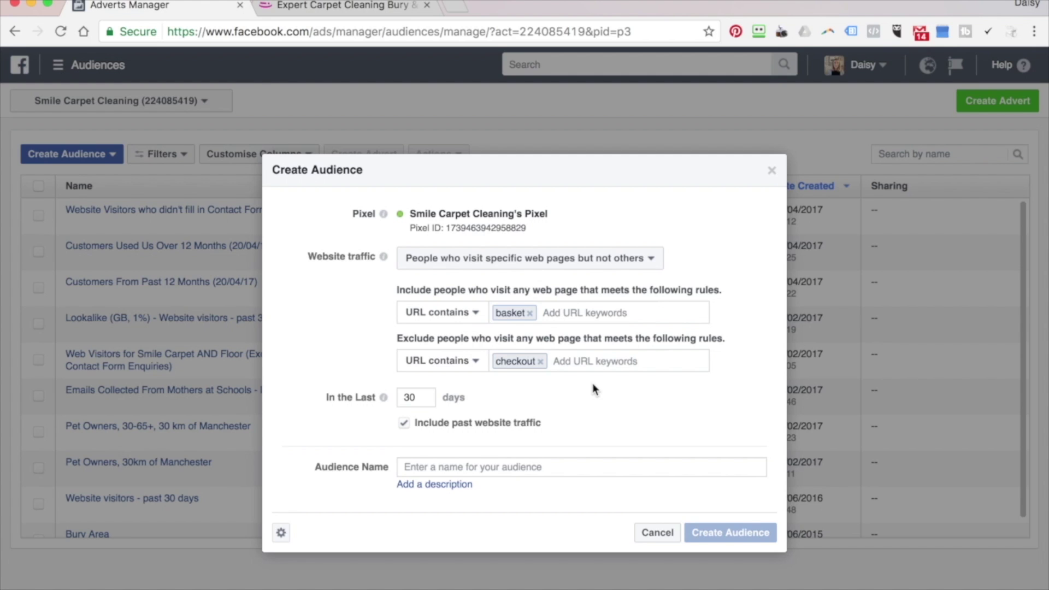
{"action": "left_click", "coordinate": [576, 370]}
{"action": "left_click", "coordinate": [609, 468]}
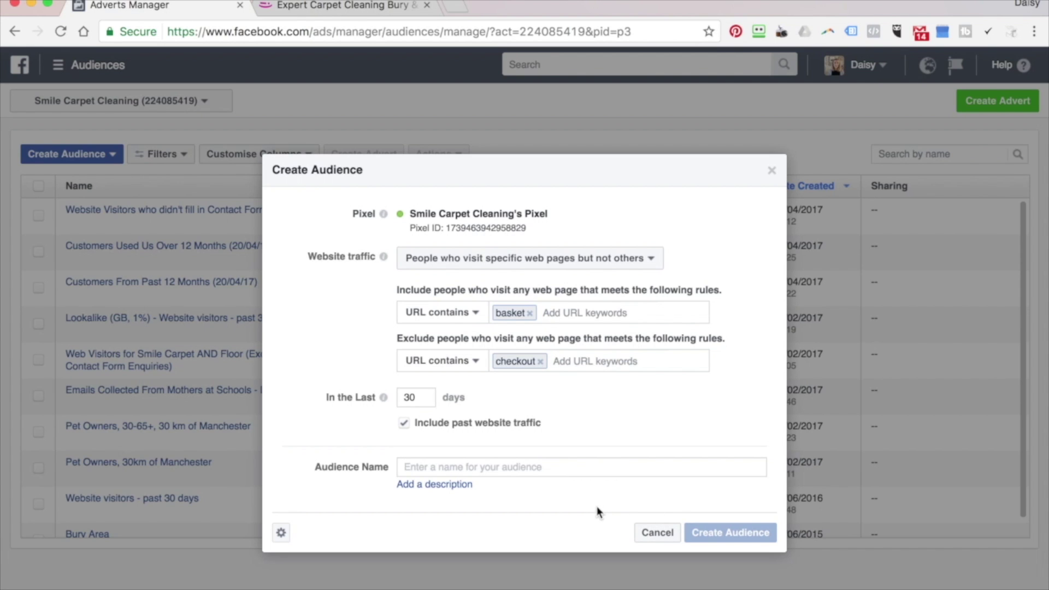